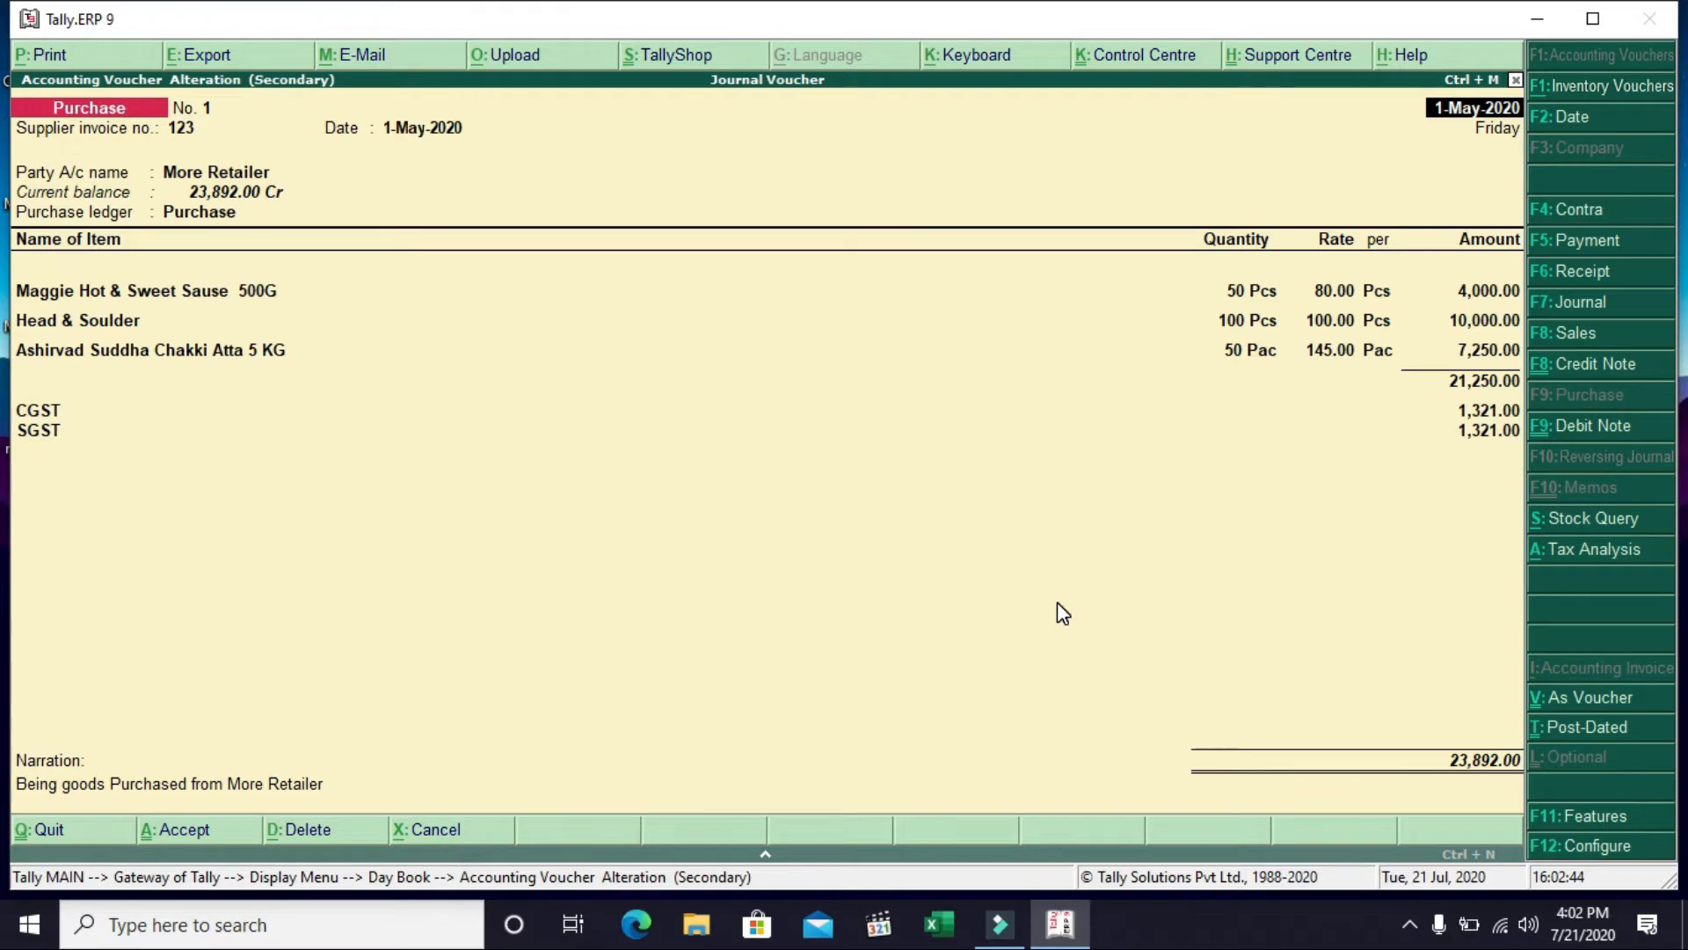
Close the purchase voucher and return to the Gateway of Tally
key(Escape)
key(y)
key(Escape)
key(Escape)
Start a new accounting voucher of the Journal type
key(Up)
key(Up)
key(Up)
key(Up)
key(Up)
key(Up)
key(Up)
key(Up)
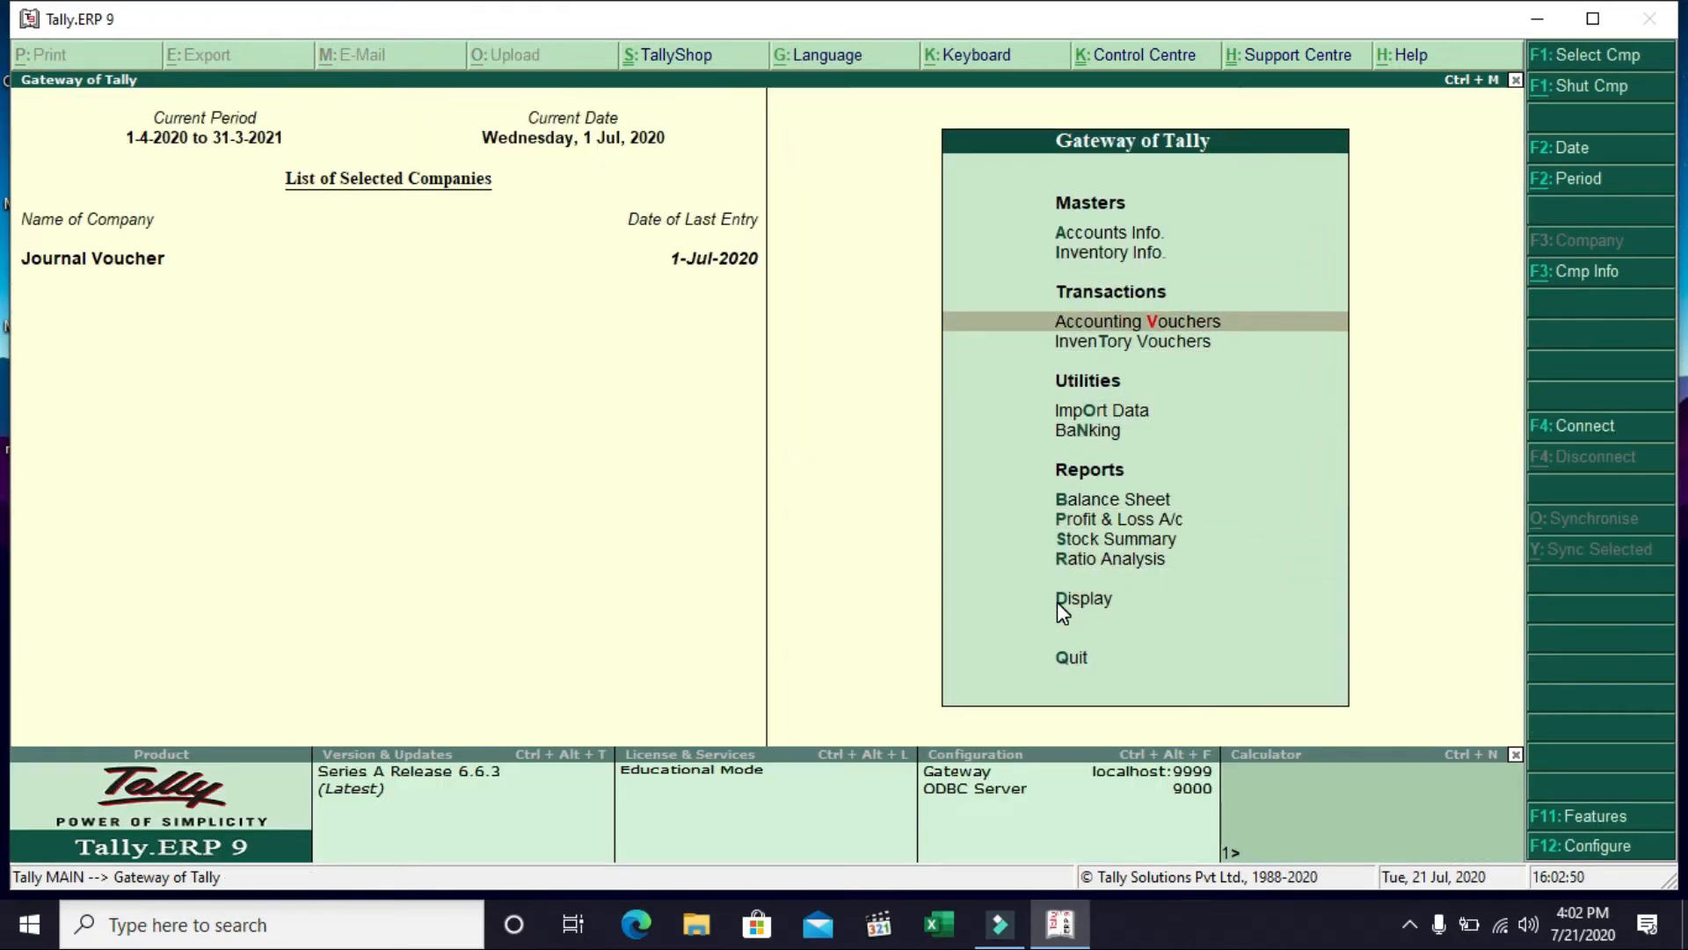
key(Return)
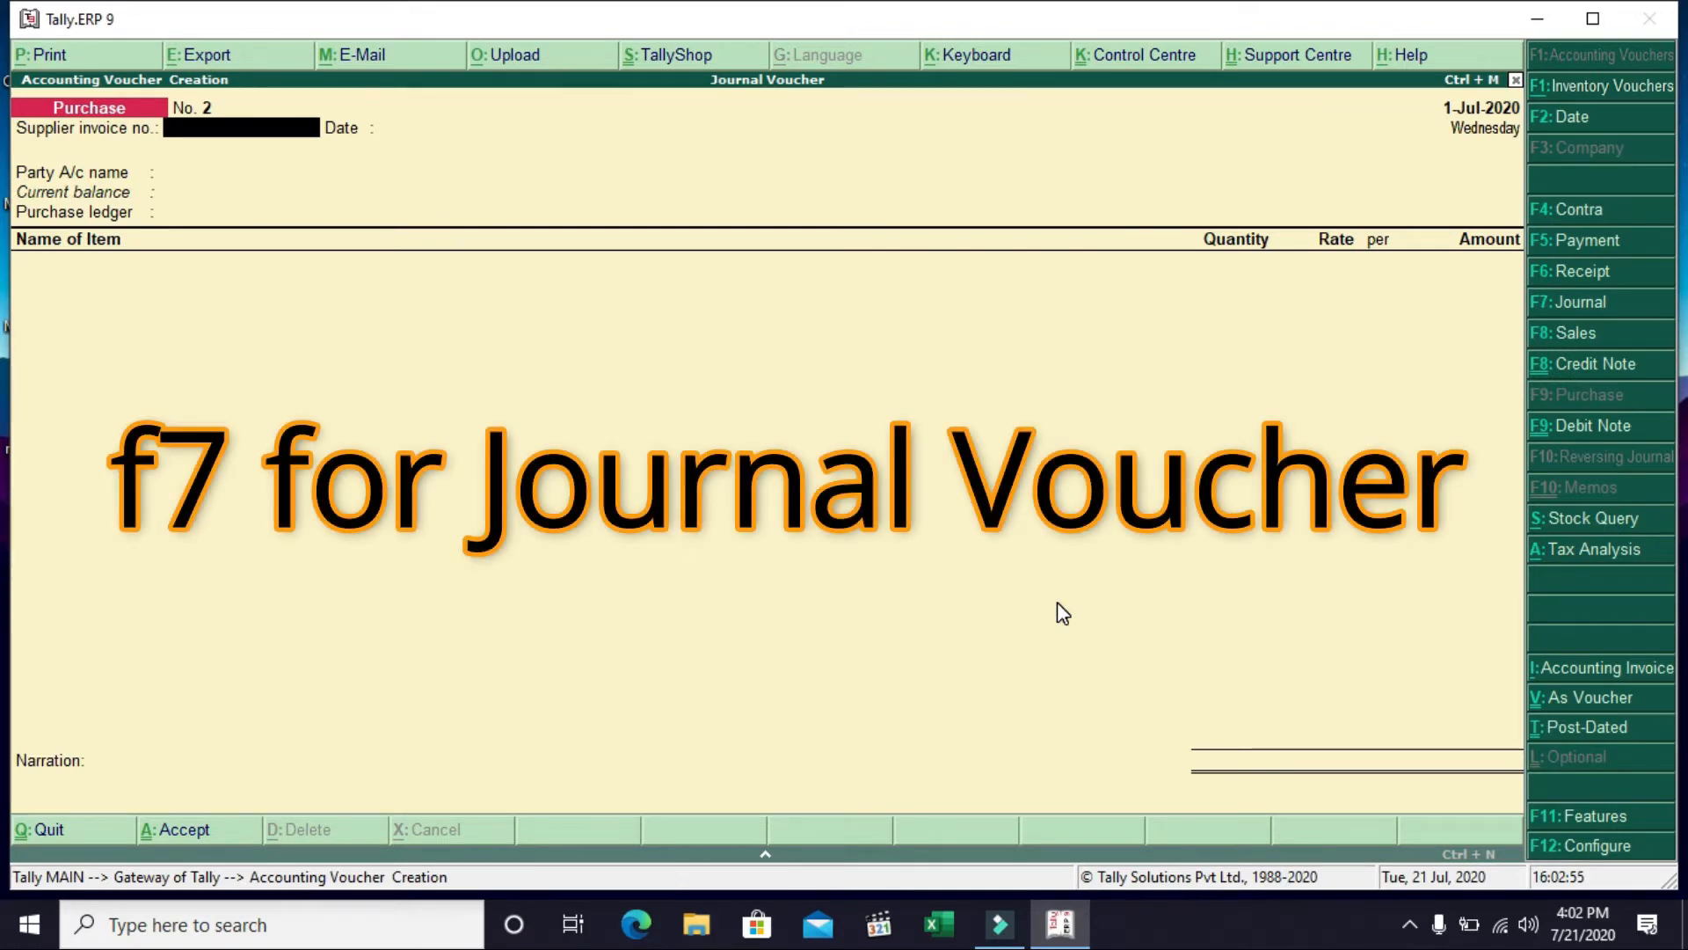
key(F7)
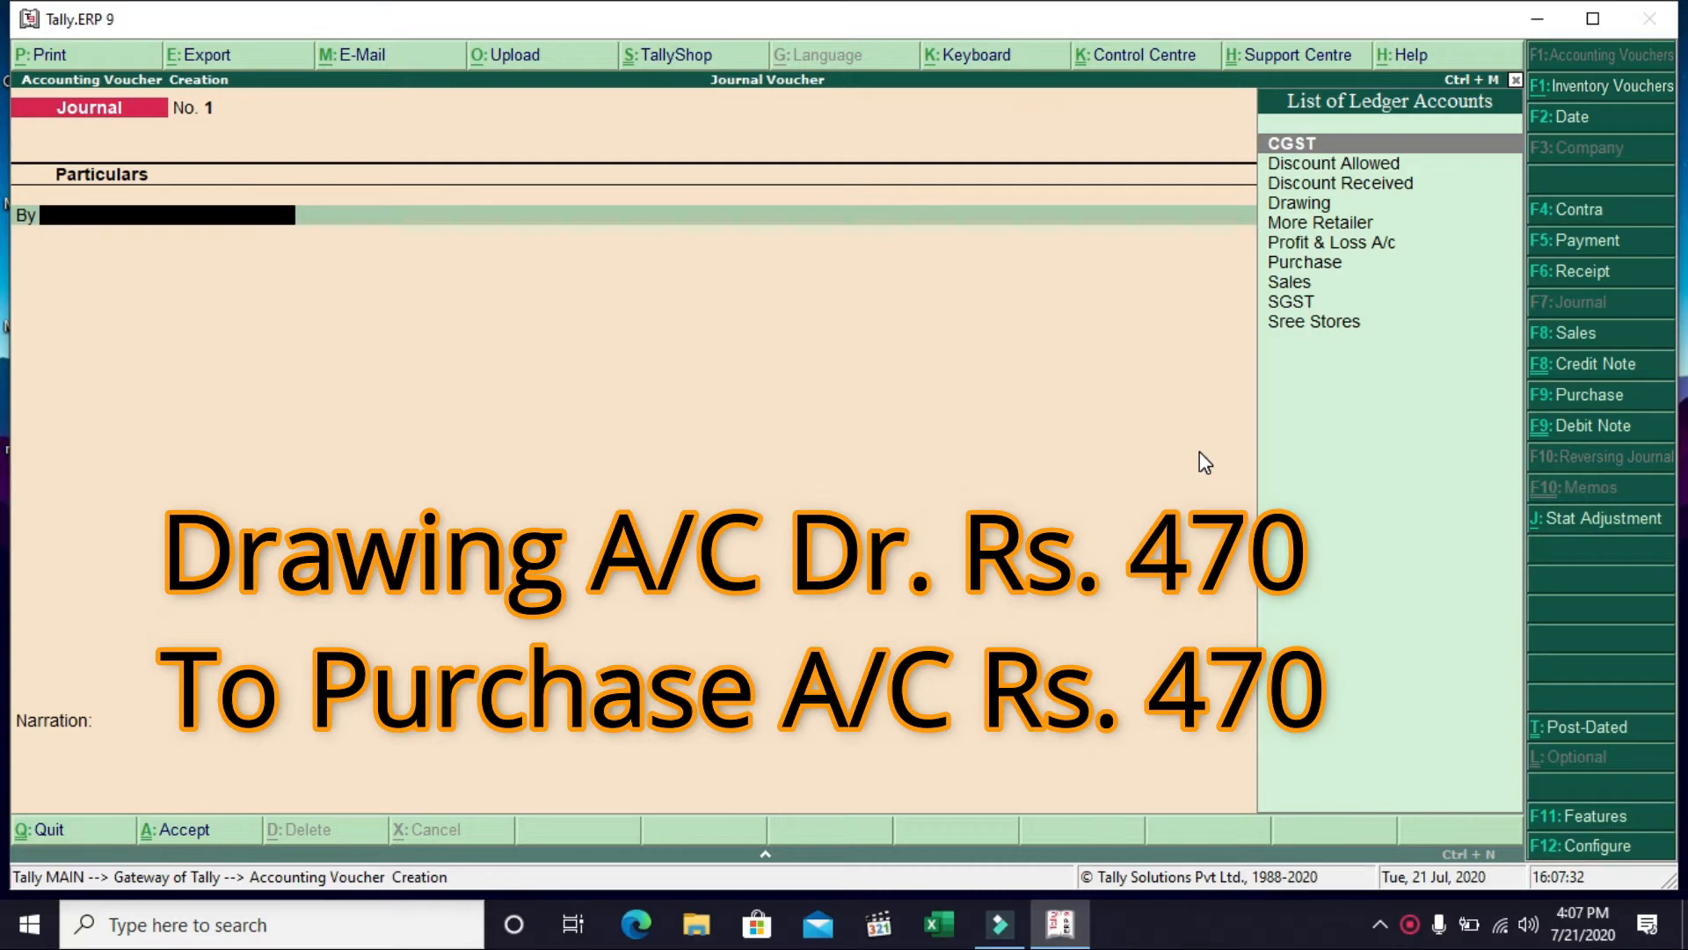
Debit the Drawing ledger with 470 on the first line of the journal voucher
key(Down)
key(Down)
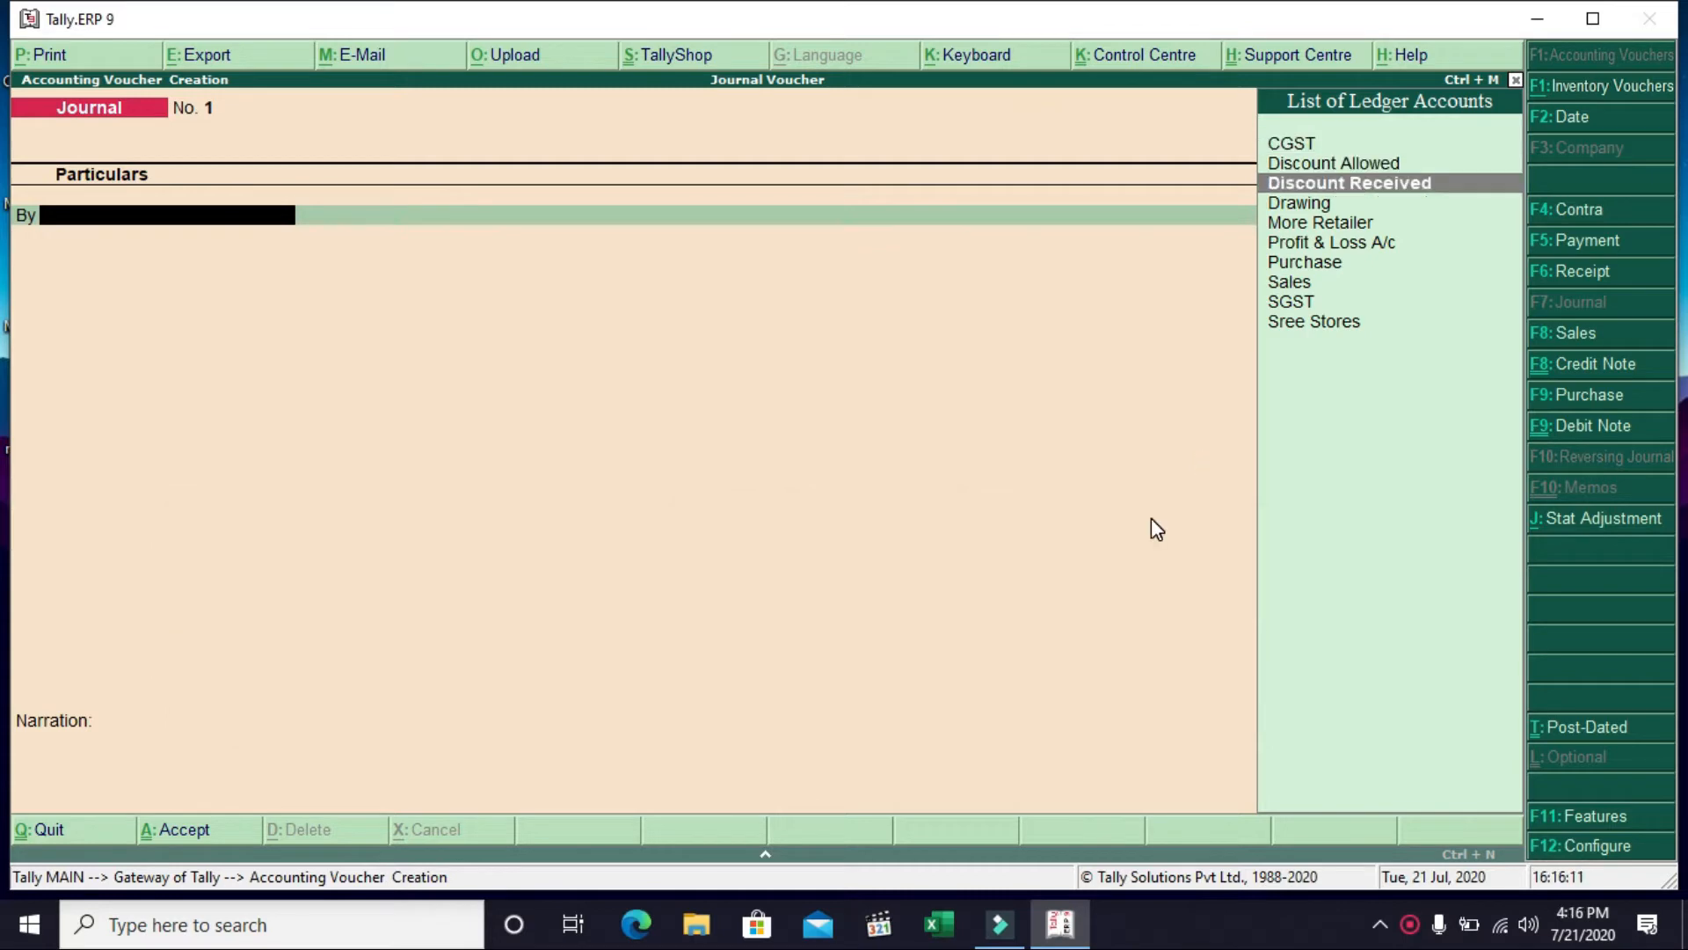
key(Down)
key(Return)
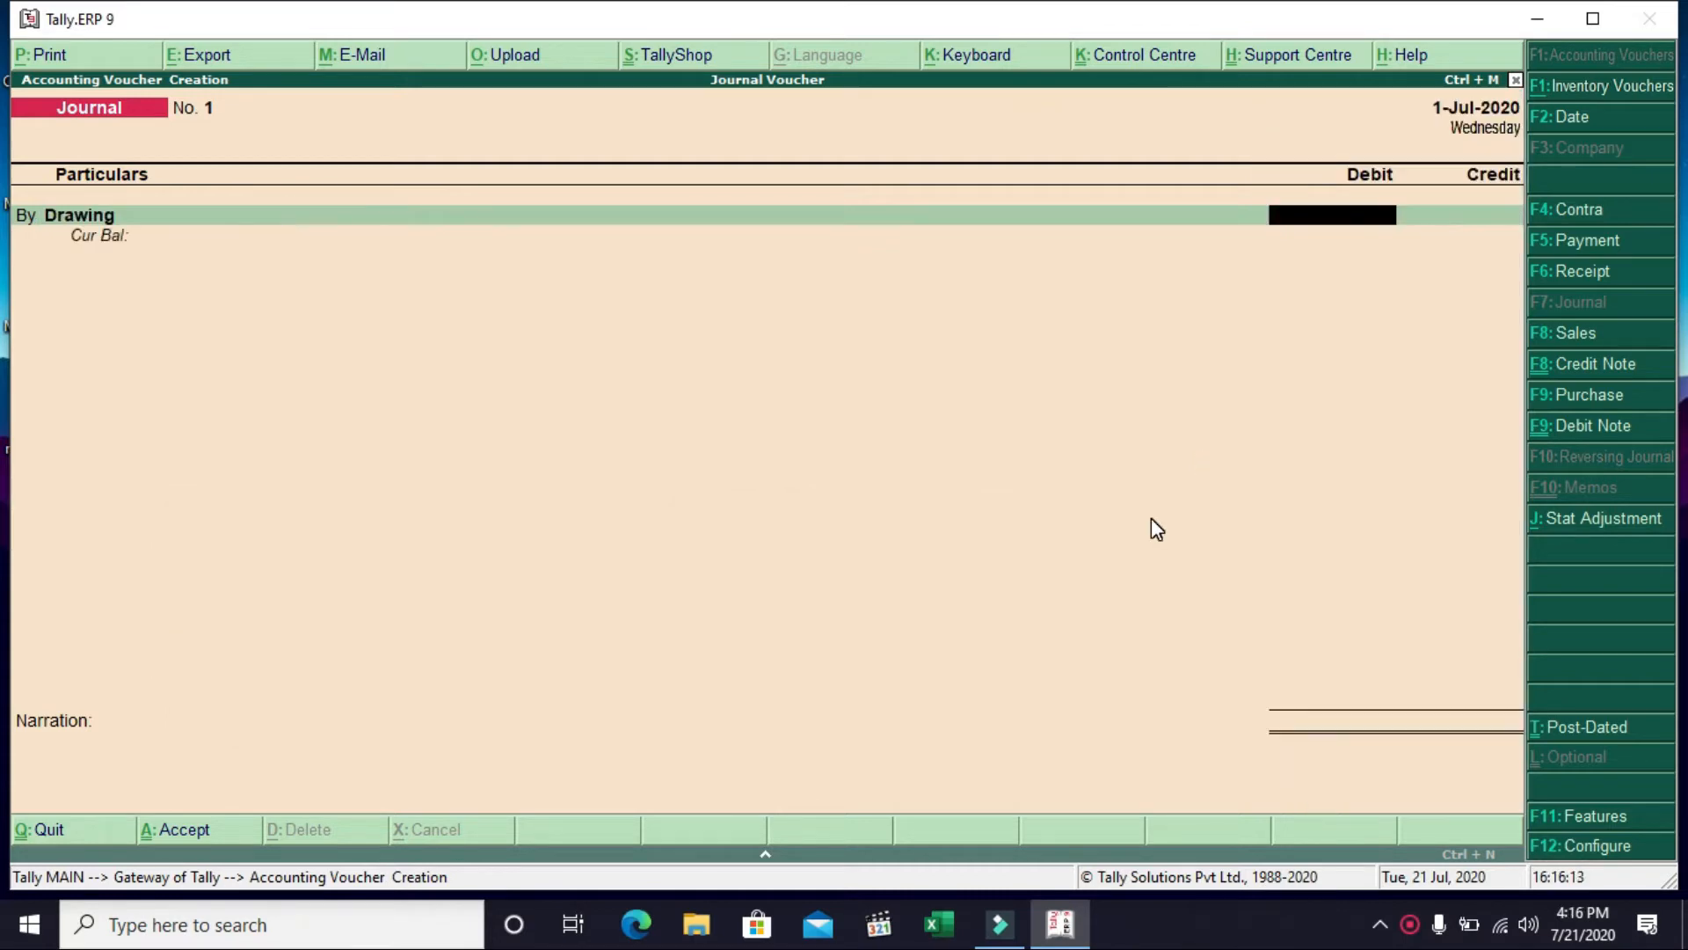
text(470)
key(Return)
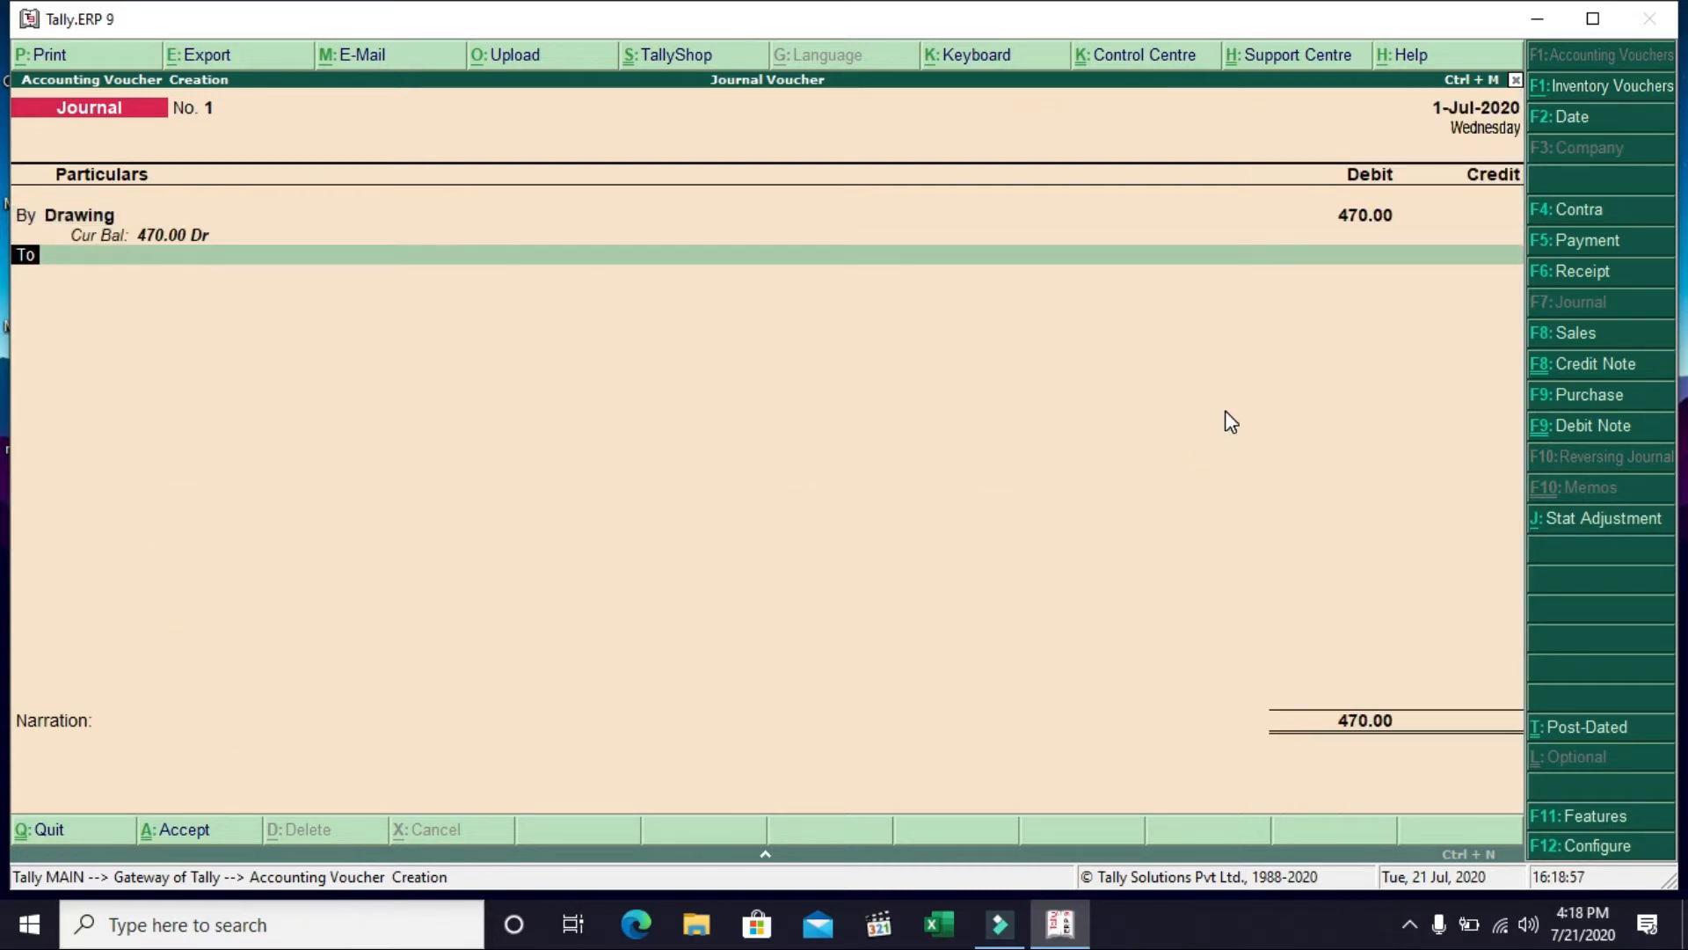
Credit the Purchase ledger with 470.00 on the second line of the journal voucher
key(Return)
key(Down)
key(Down)
key(Down)
key(Down)
key(Down)
key(Down)
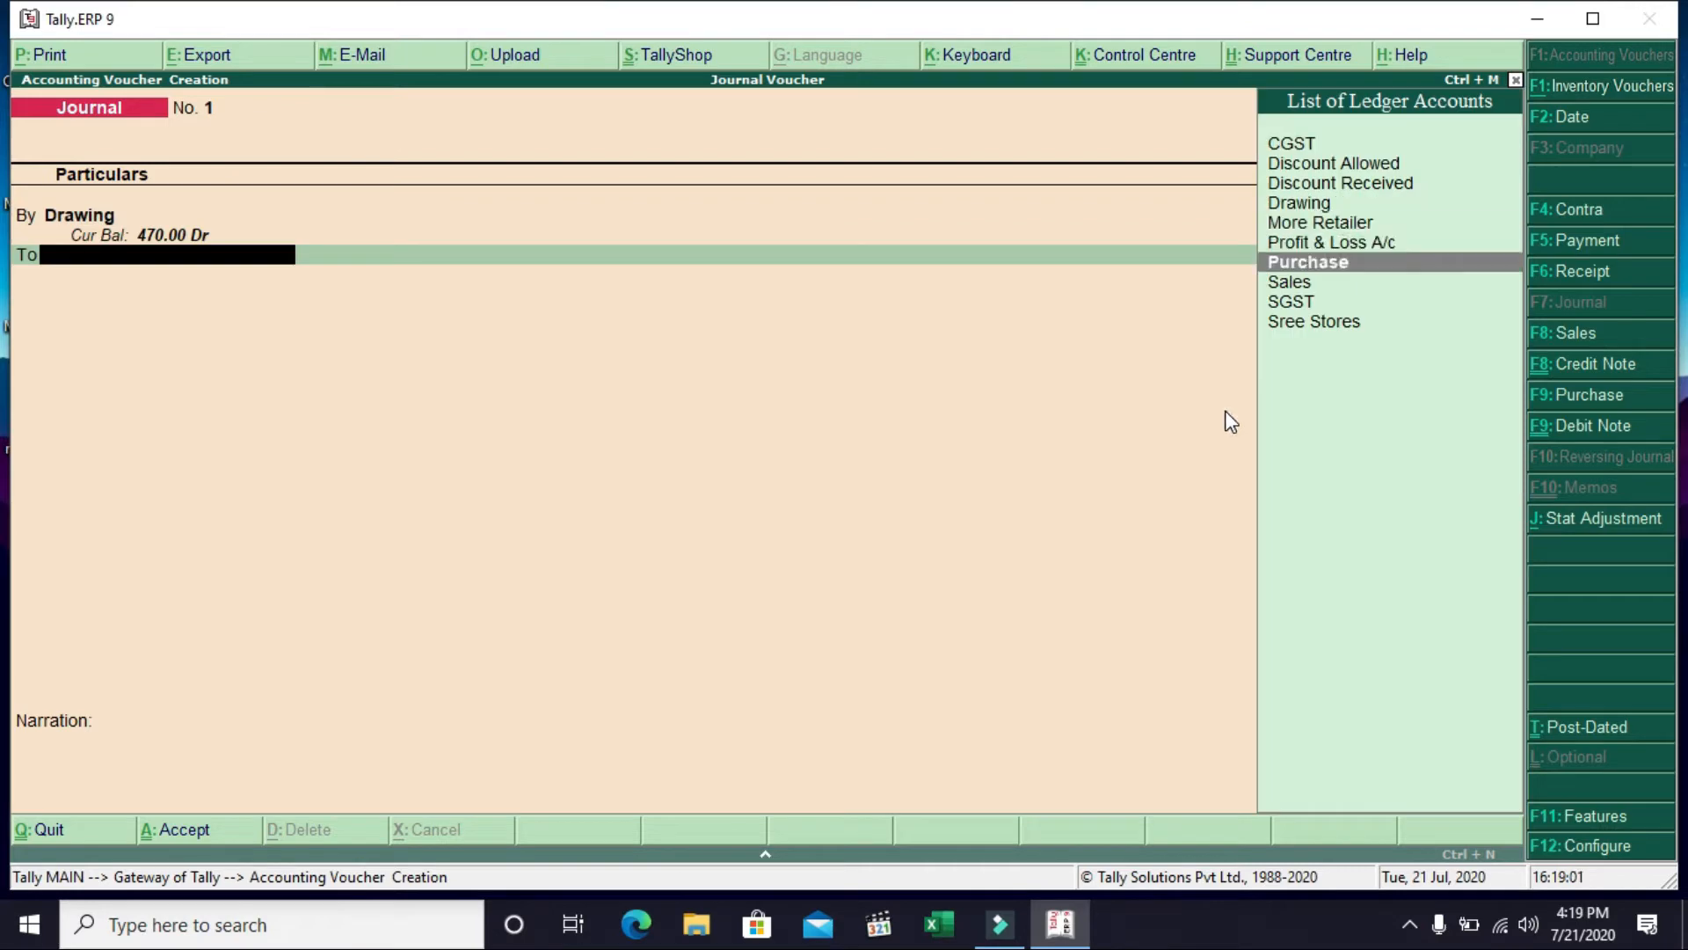
key(Return)
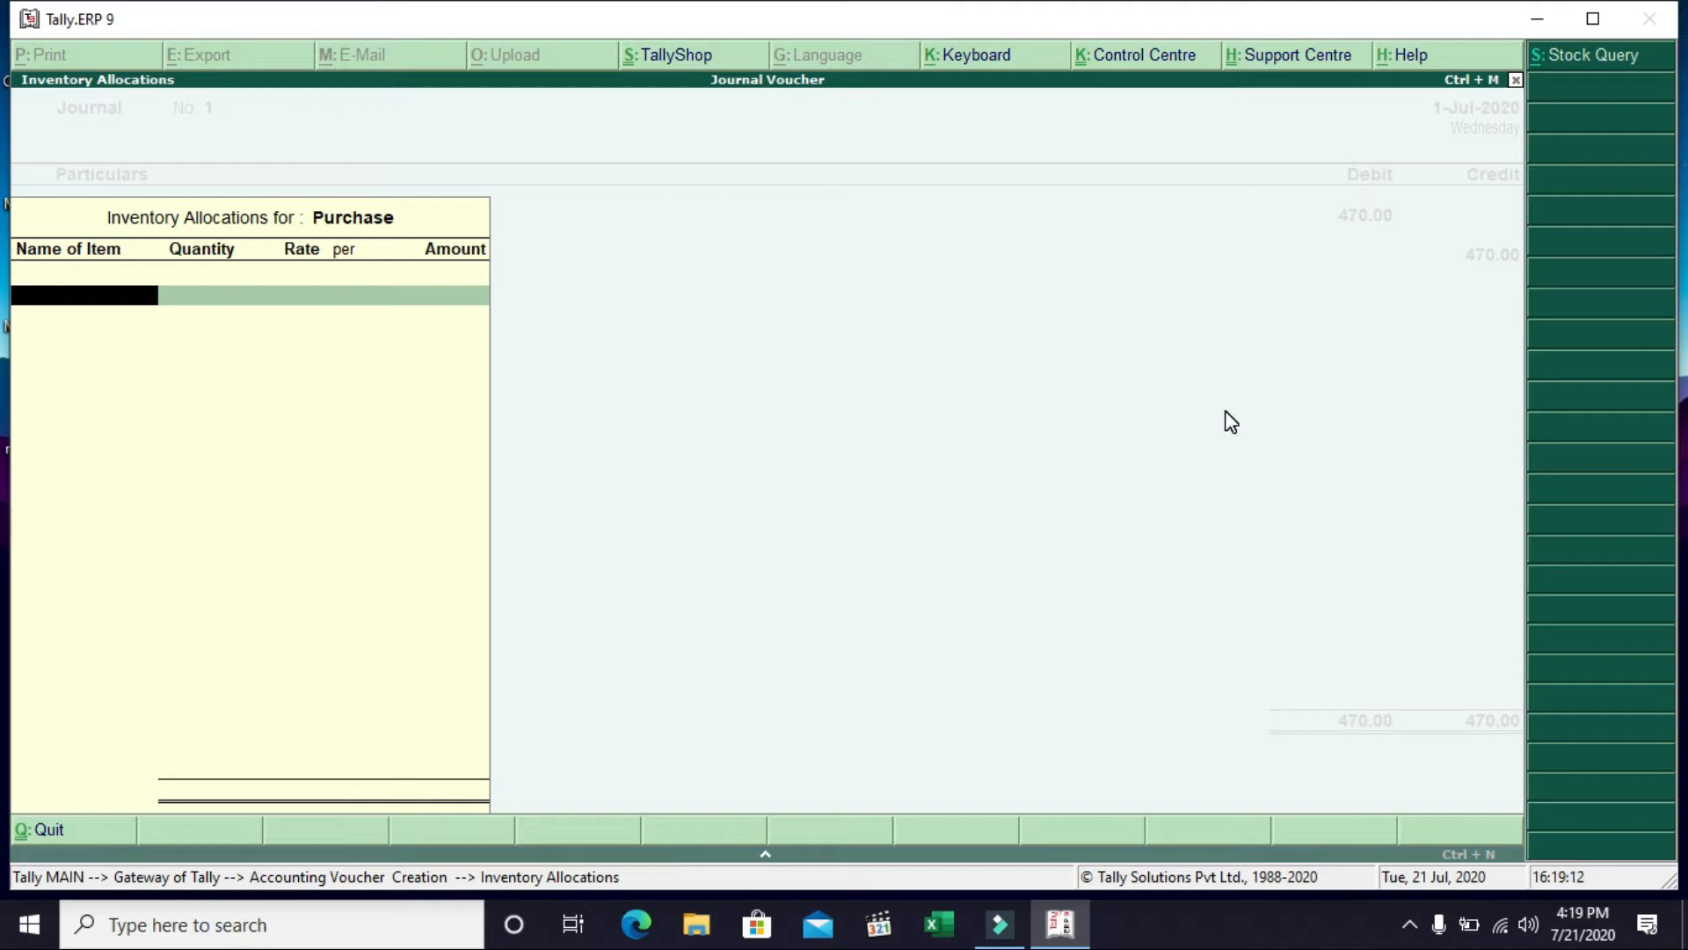
Allocate 1 Pcs of Maggie Hot & Sweet Sause 500G at a rate of 80.00 to the Purchase ledger
key(space)
key(Down)
key(Down)
key(Down)
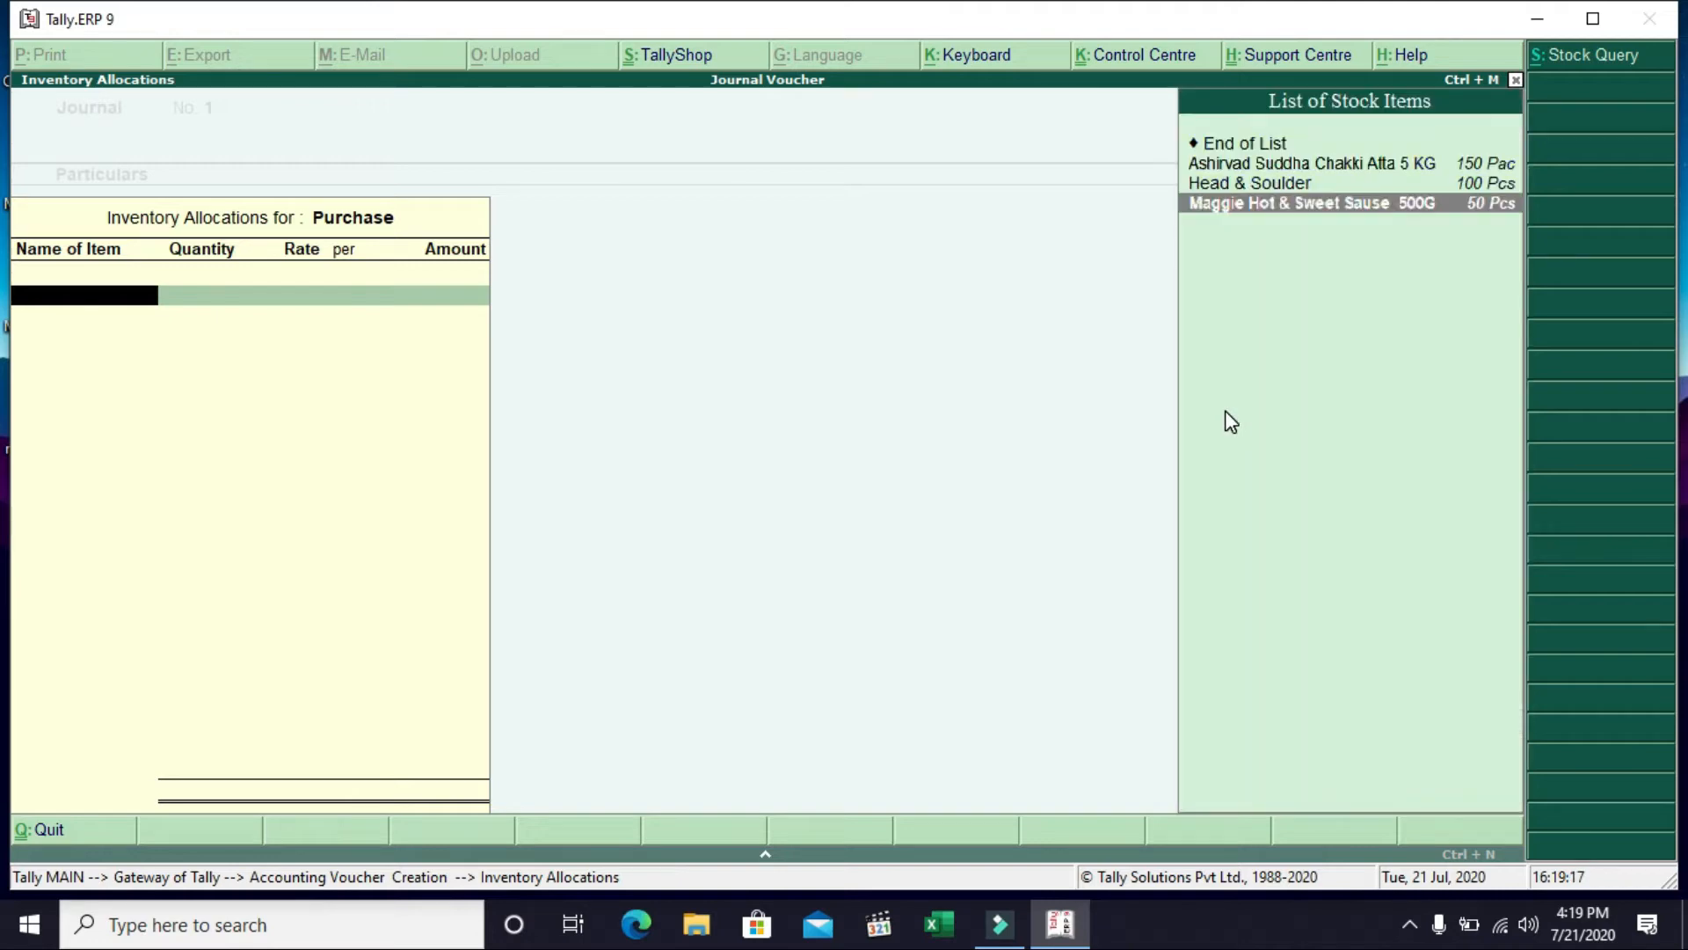
key(Return)
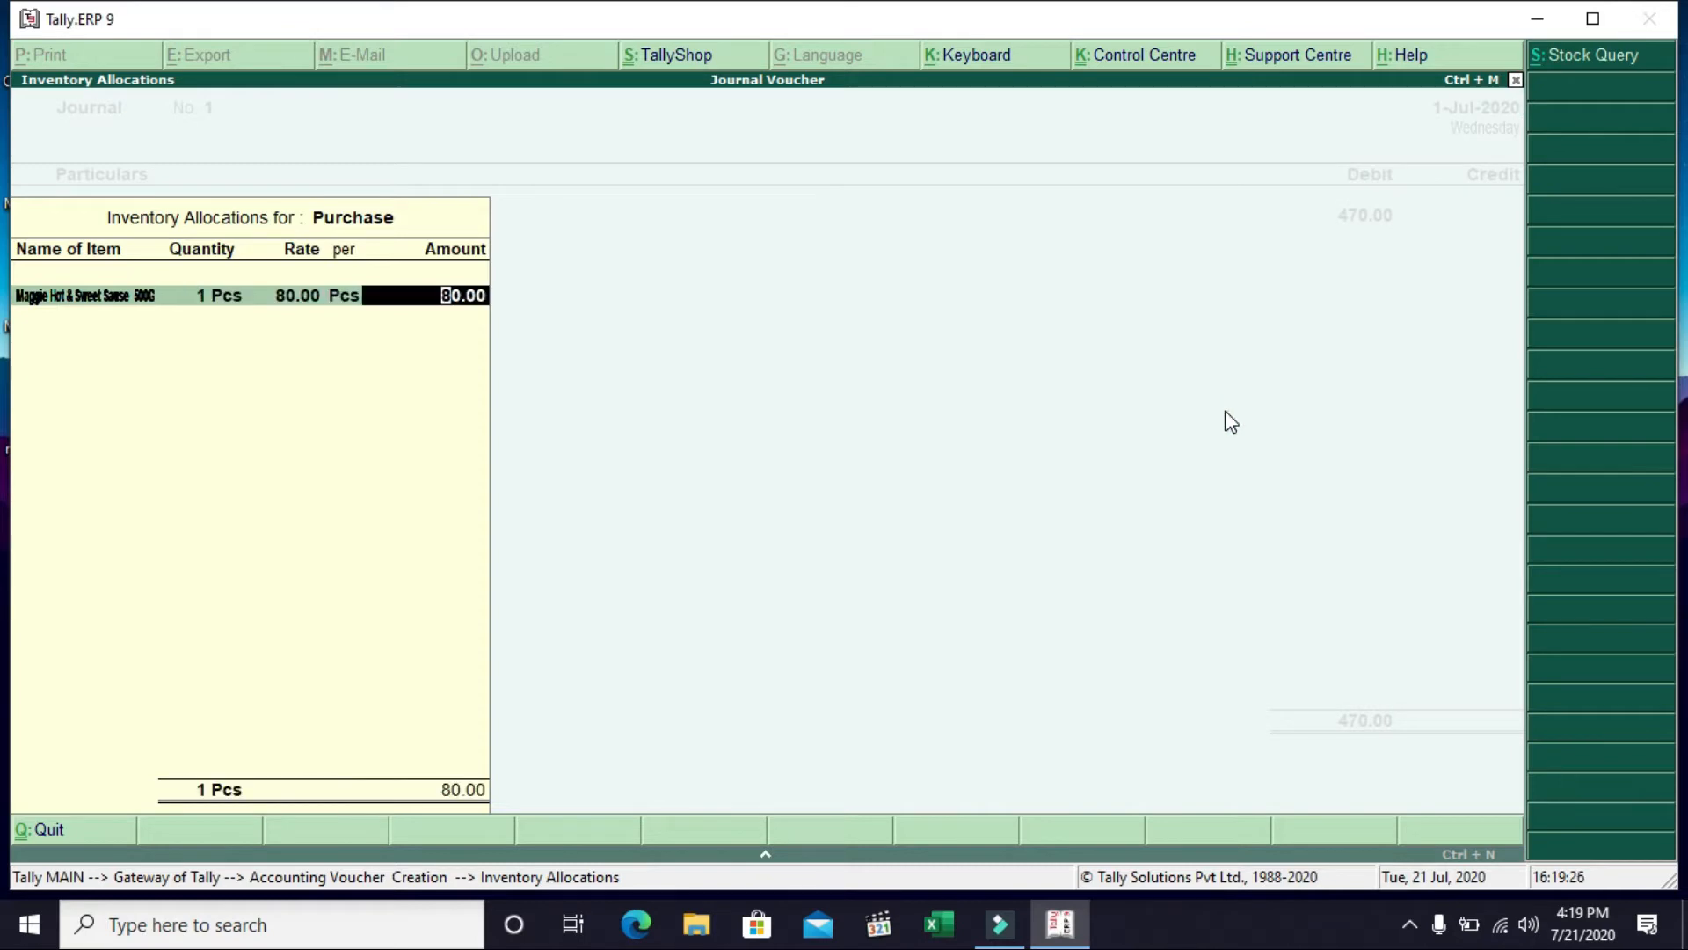
key(Return)
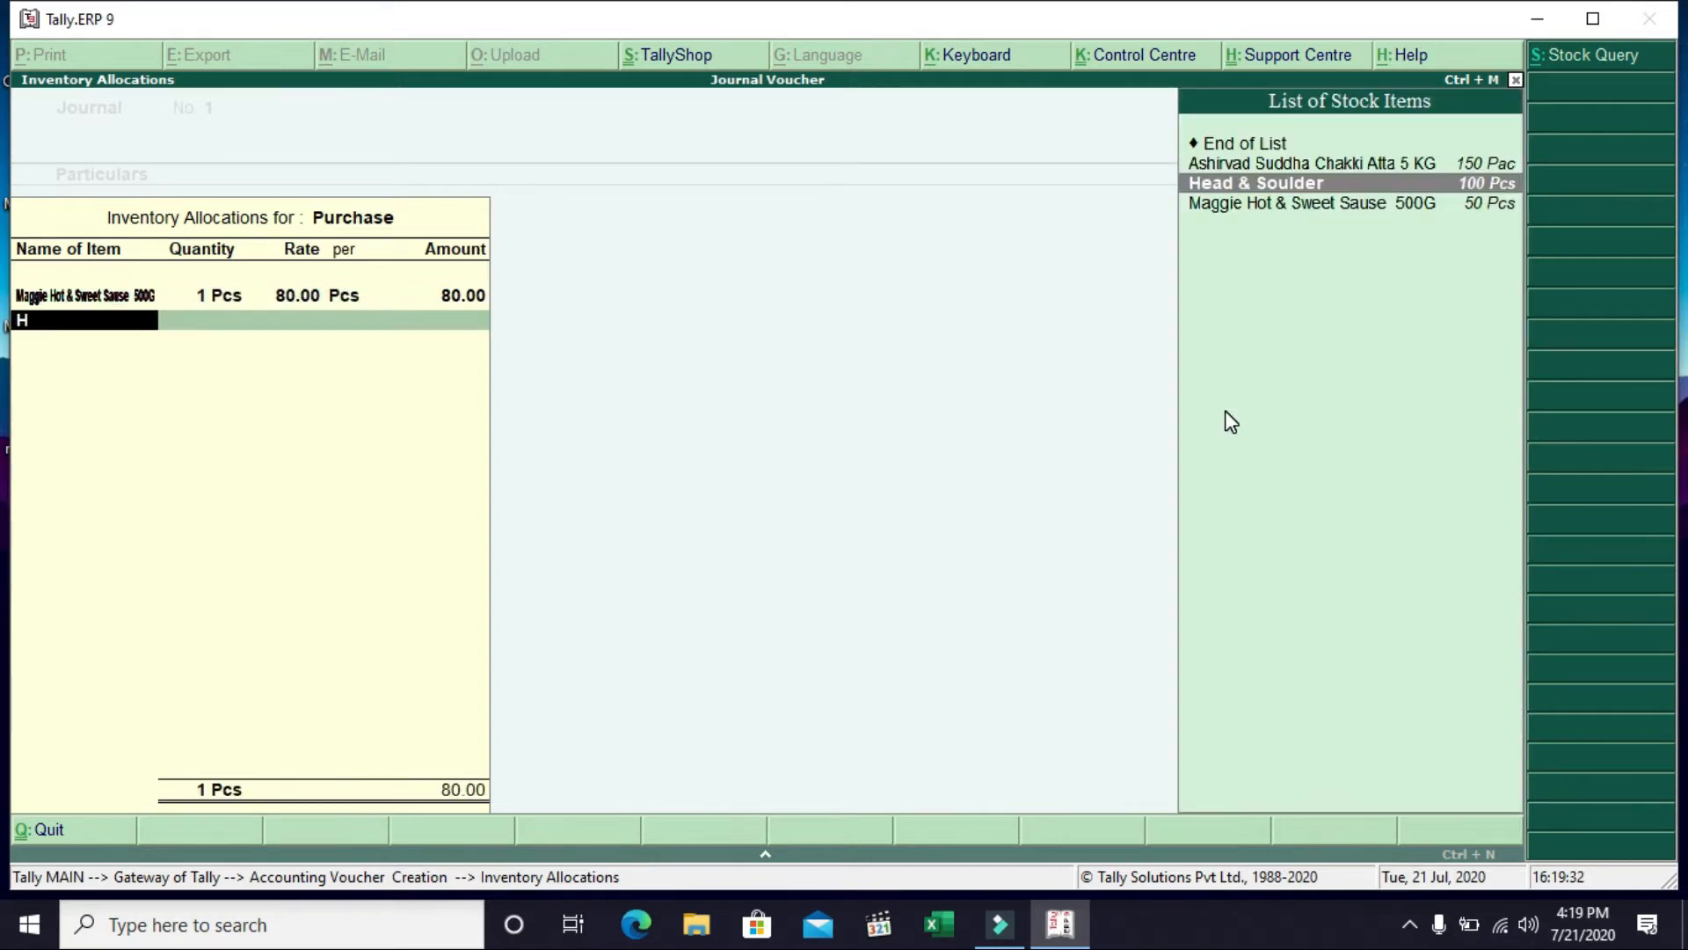
Allocate 1 Pcs of Head & Soulder at a rate of 100 to the Purchase ledger
key(Return)
text(1)
key(Return)
text(100)
key(Return)
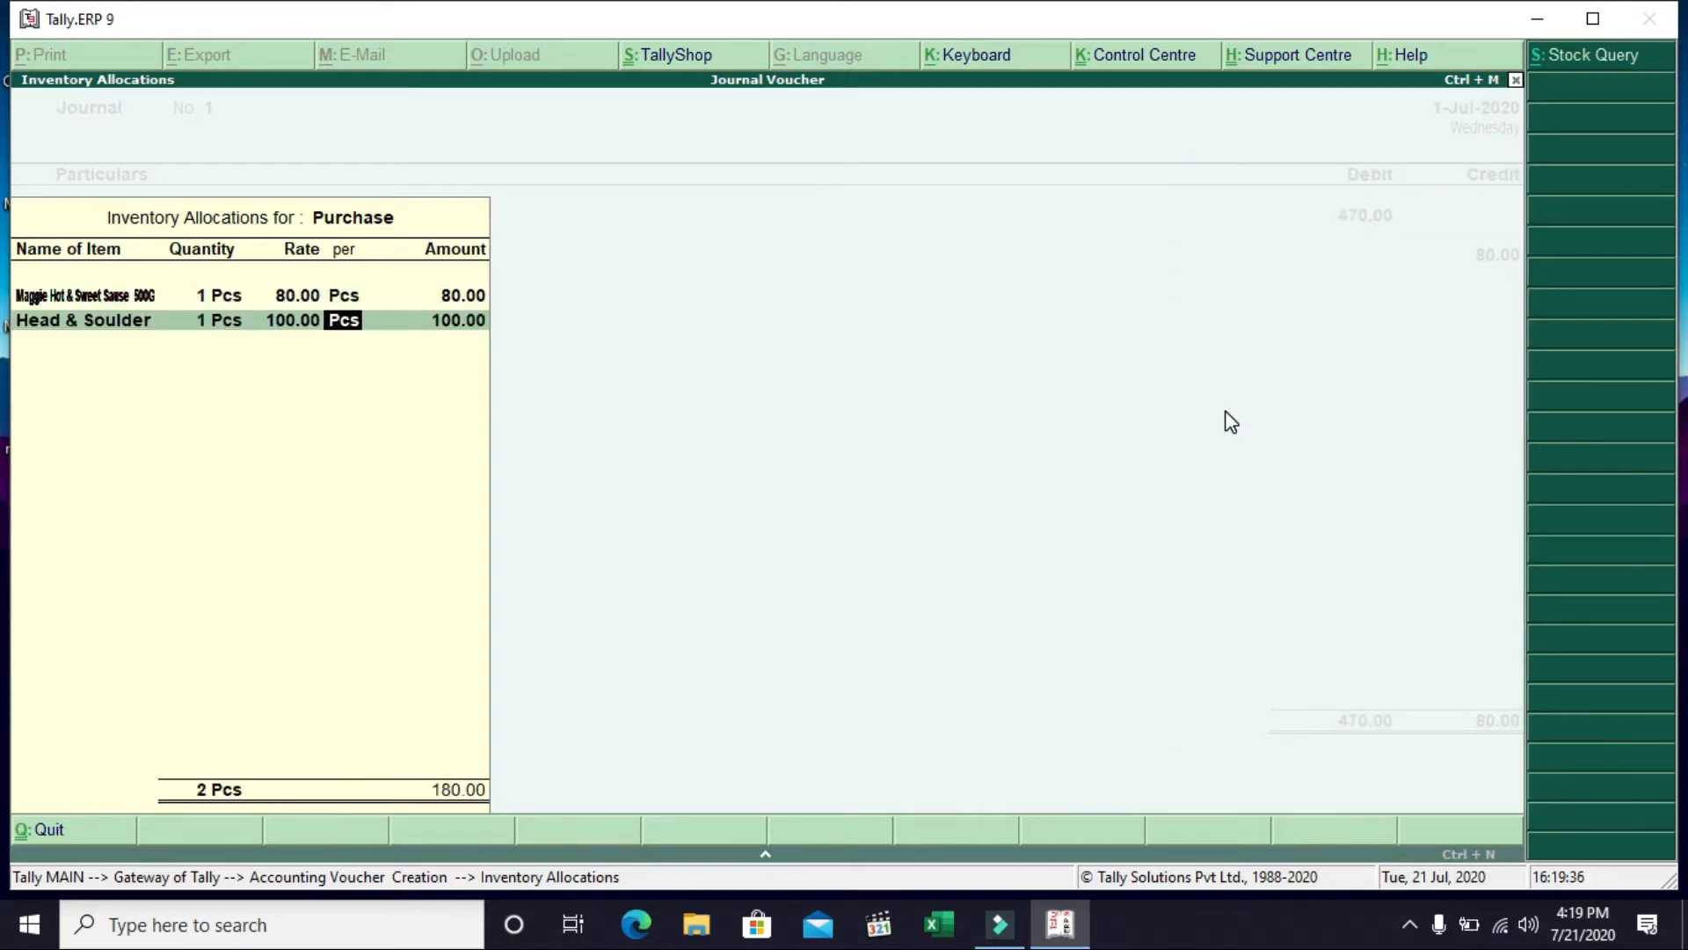
key(Return)
Allocate 2 Pac of Ashirvad Suddha Chakki Atta 5 KG at a rate of 145.00 and finish the inventory allocations
text(A)
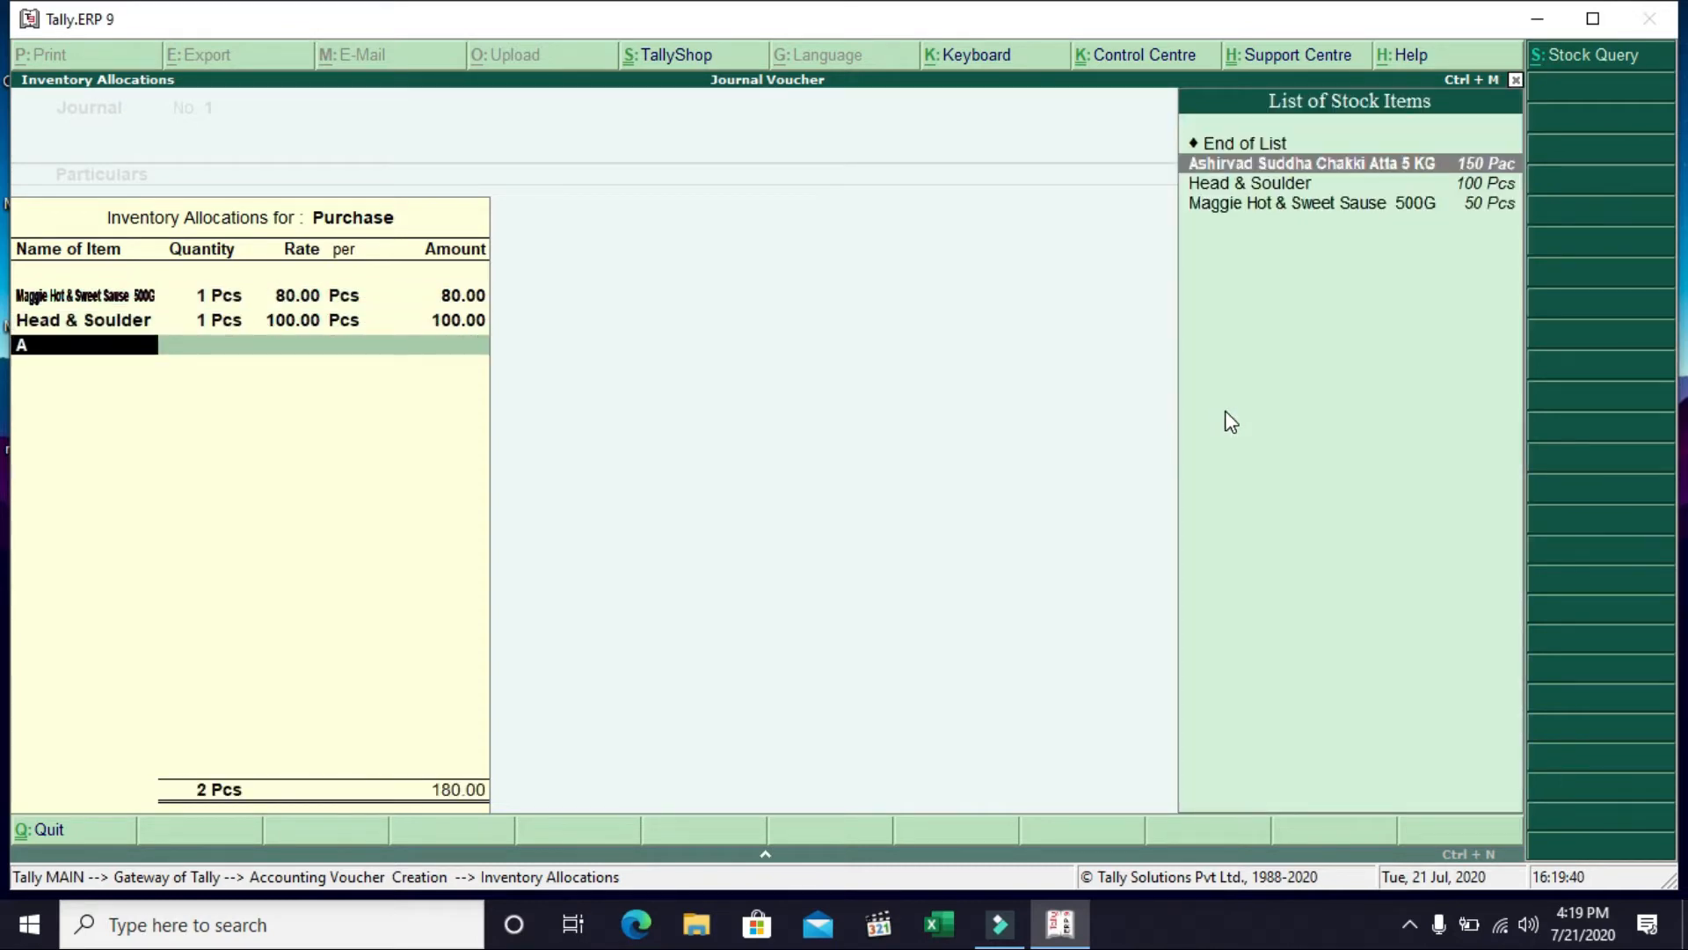
key(Return)
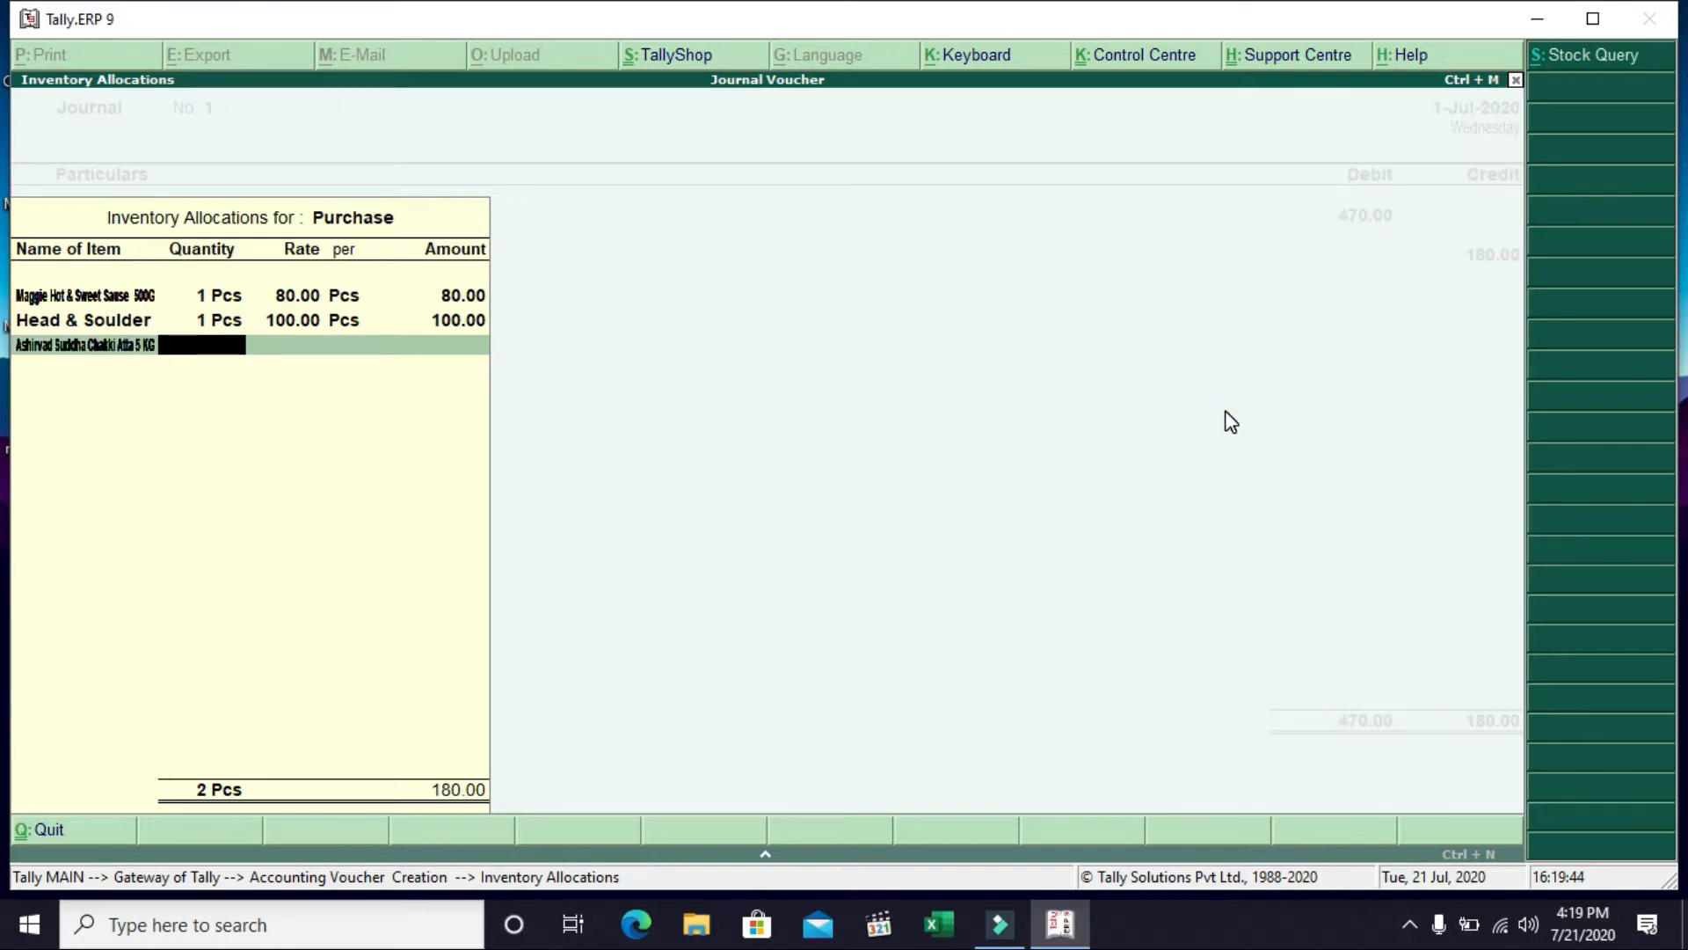
text(2)
key(Return)
key(Return)
key(Return)
key(Return)
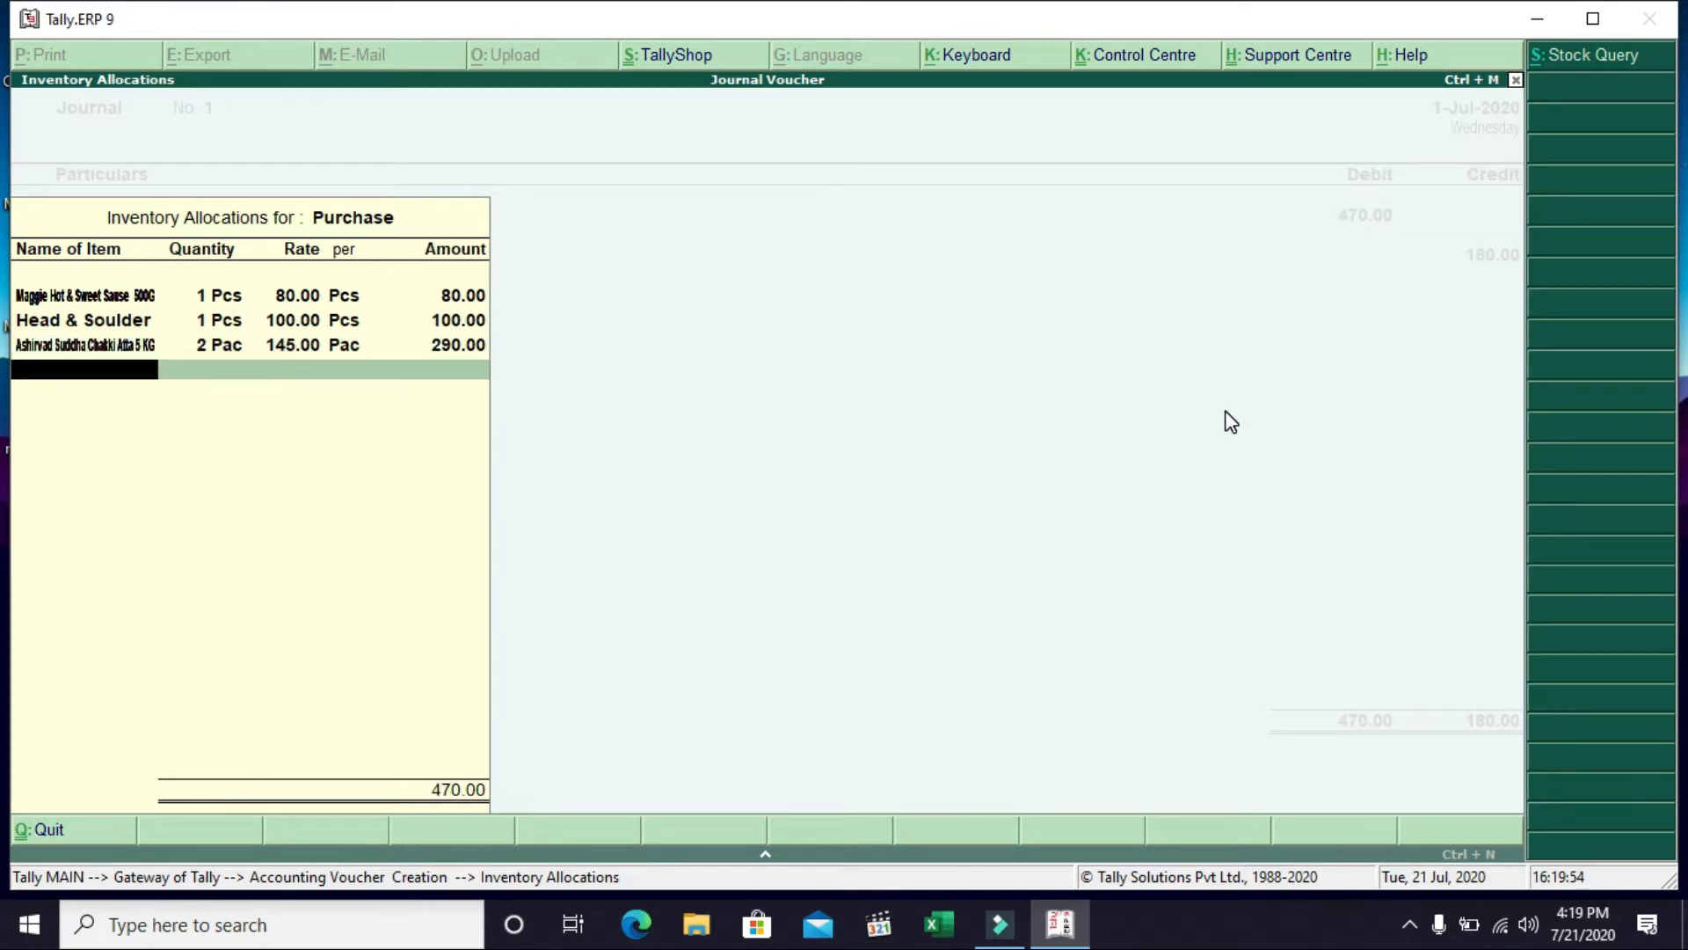
key(Return)
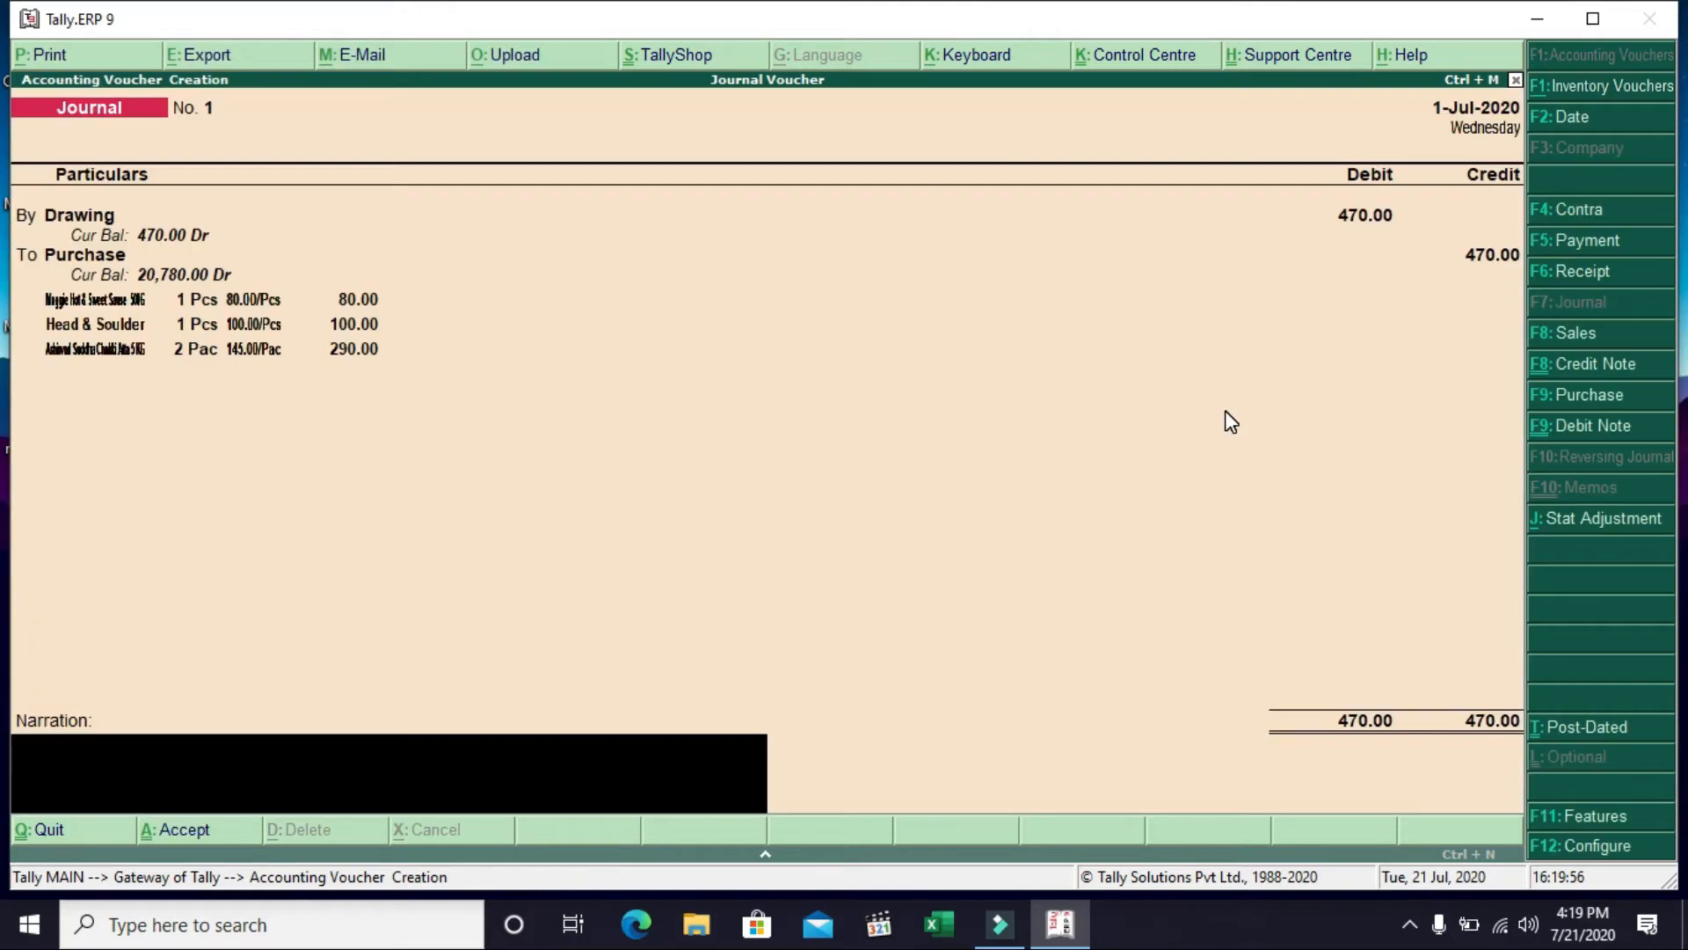
Enter the narration "Being Goods Withdrawn from stock" and save the journal voucher
text(Being Goods Withdrawn fro)
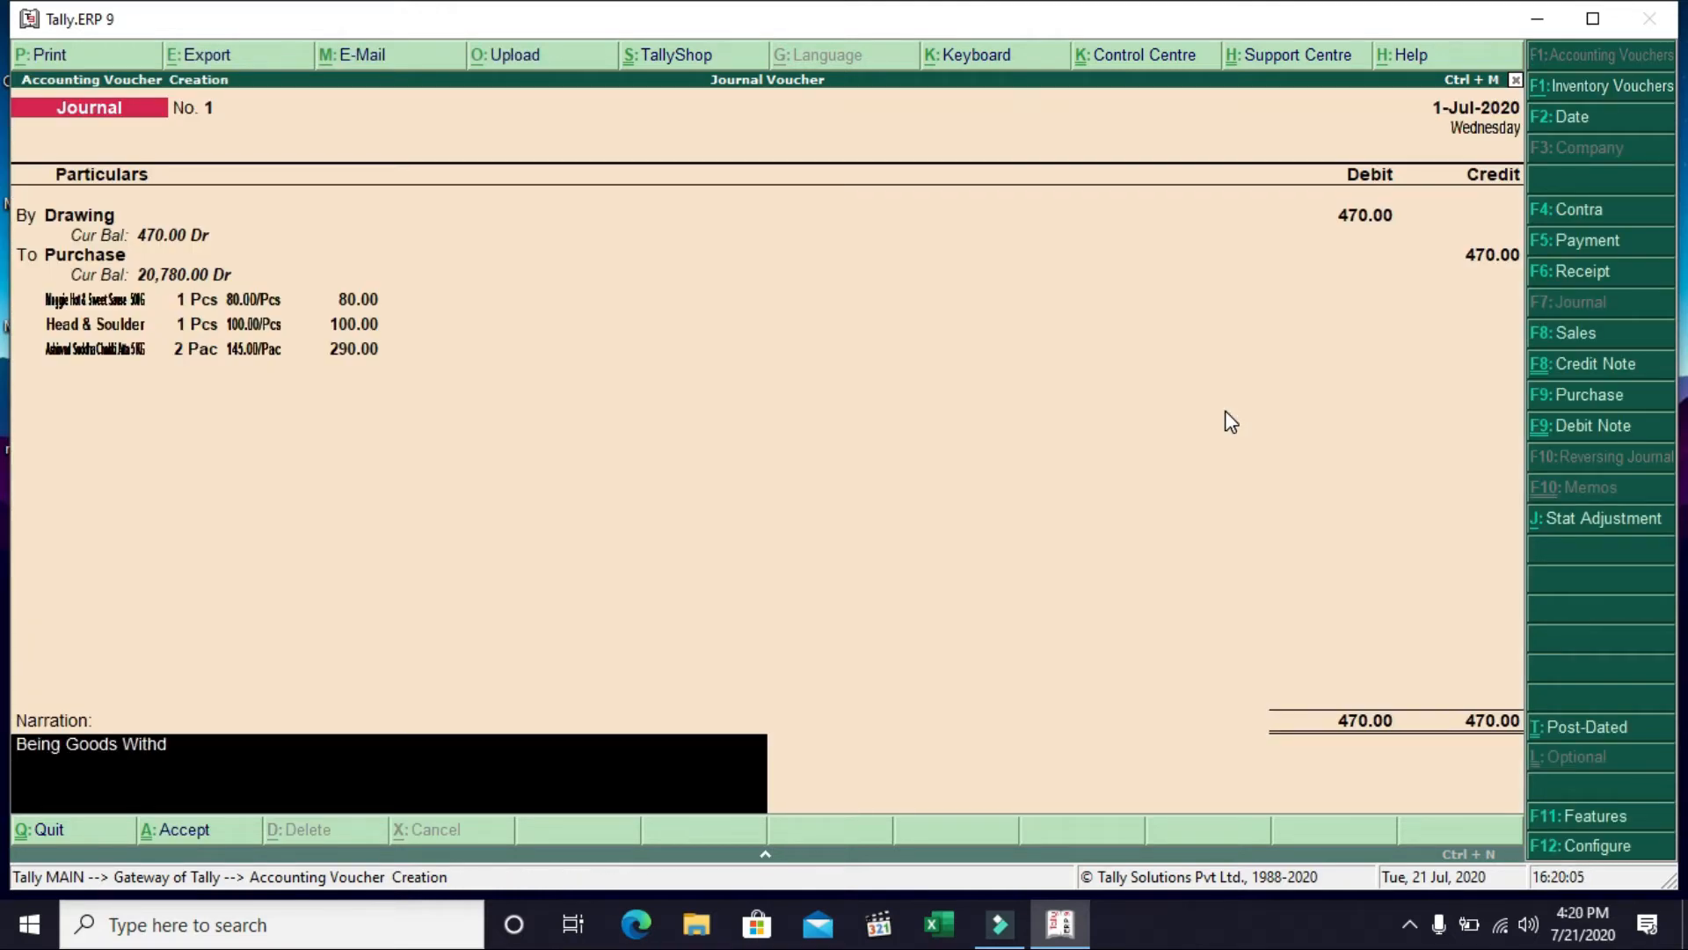
text(m stock)
key(Return)
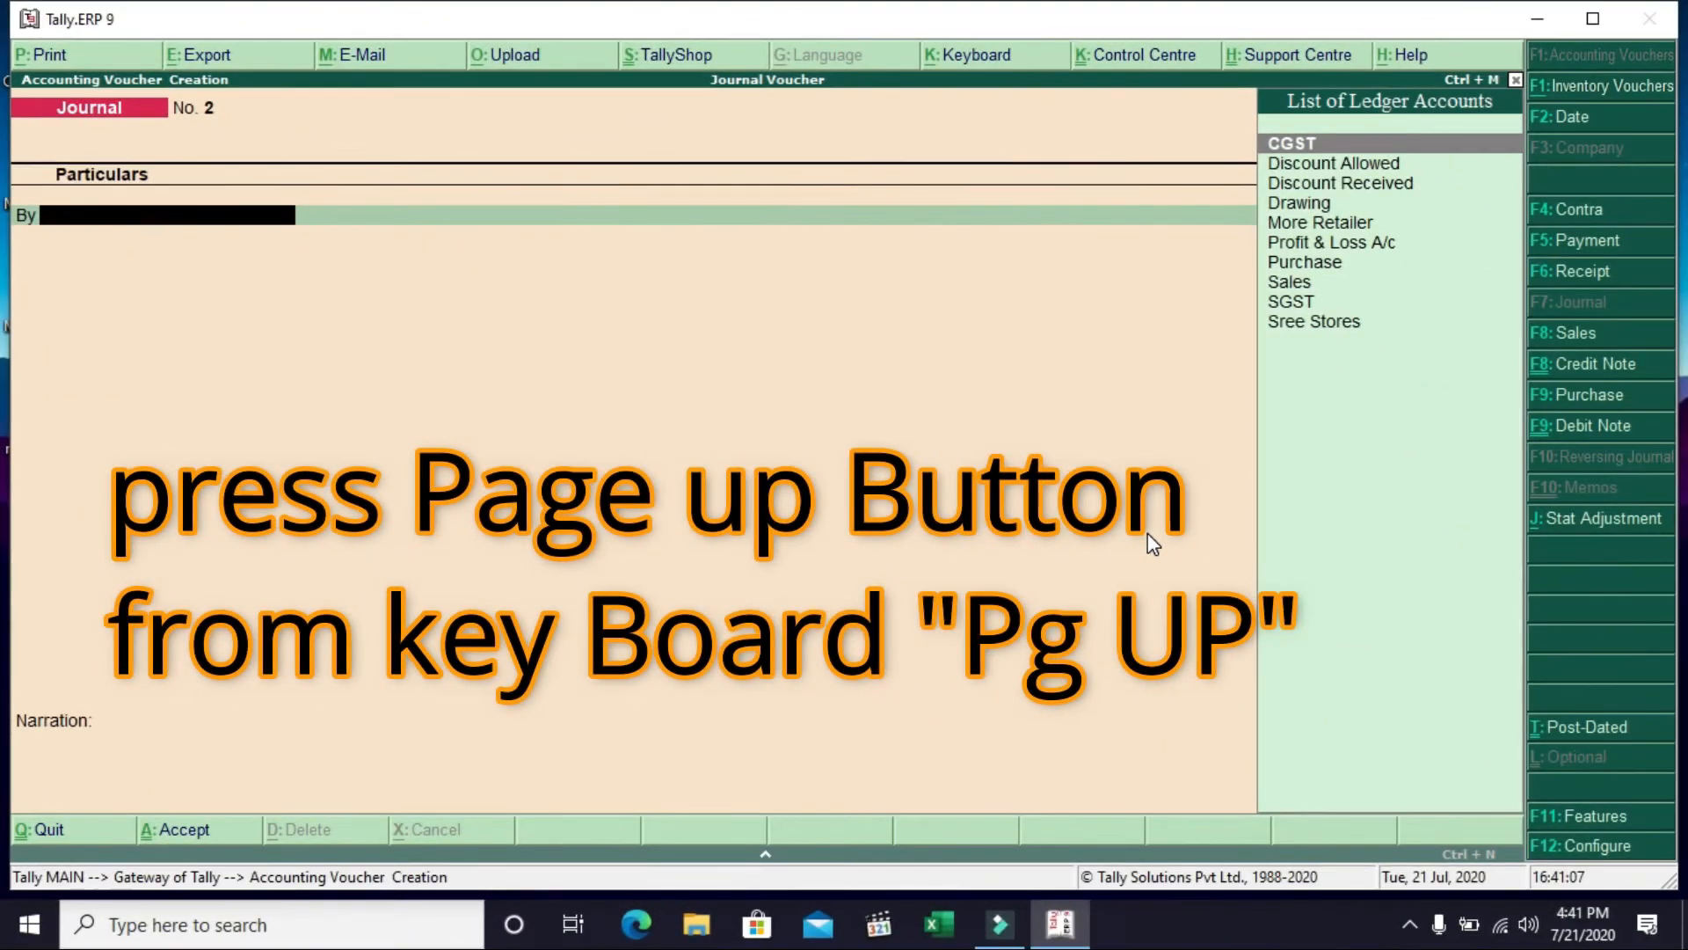
Reopen the saved journal voucher and inspect which group the Drawing ledger is placed under
key(Page_Up)
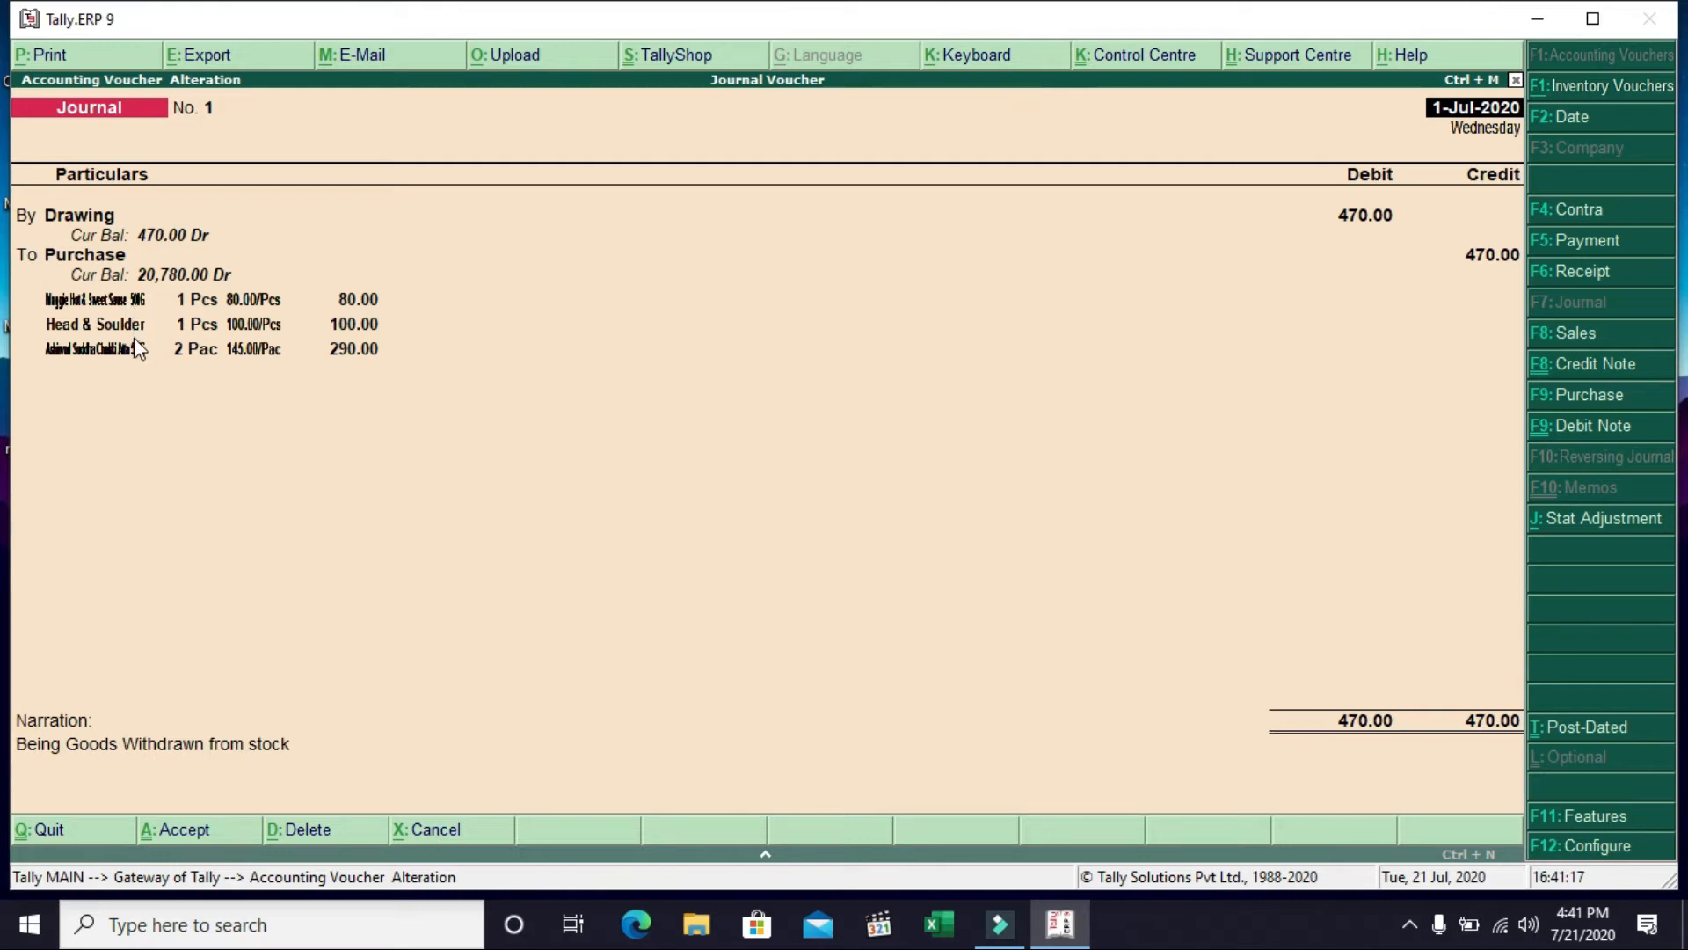
click(99, 214)
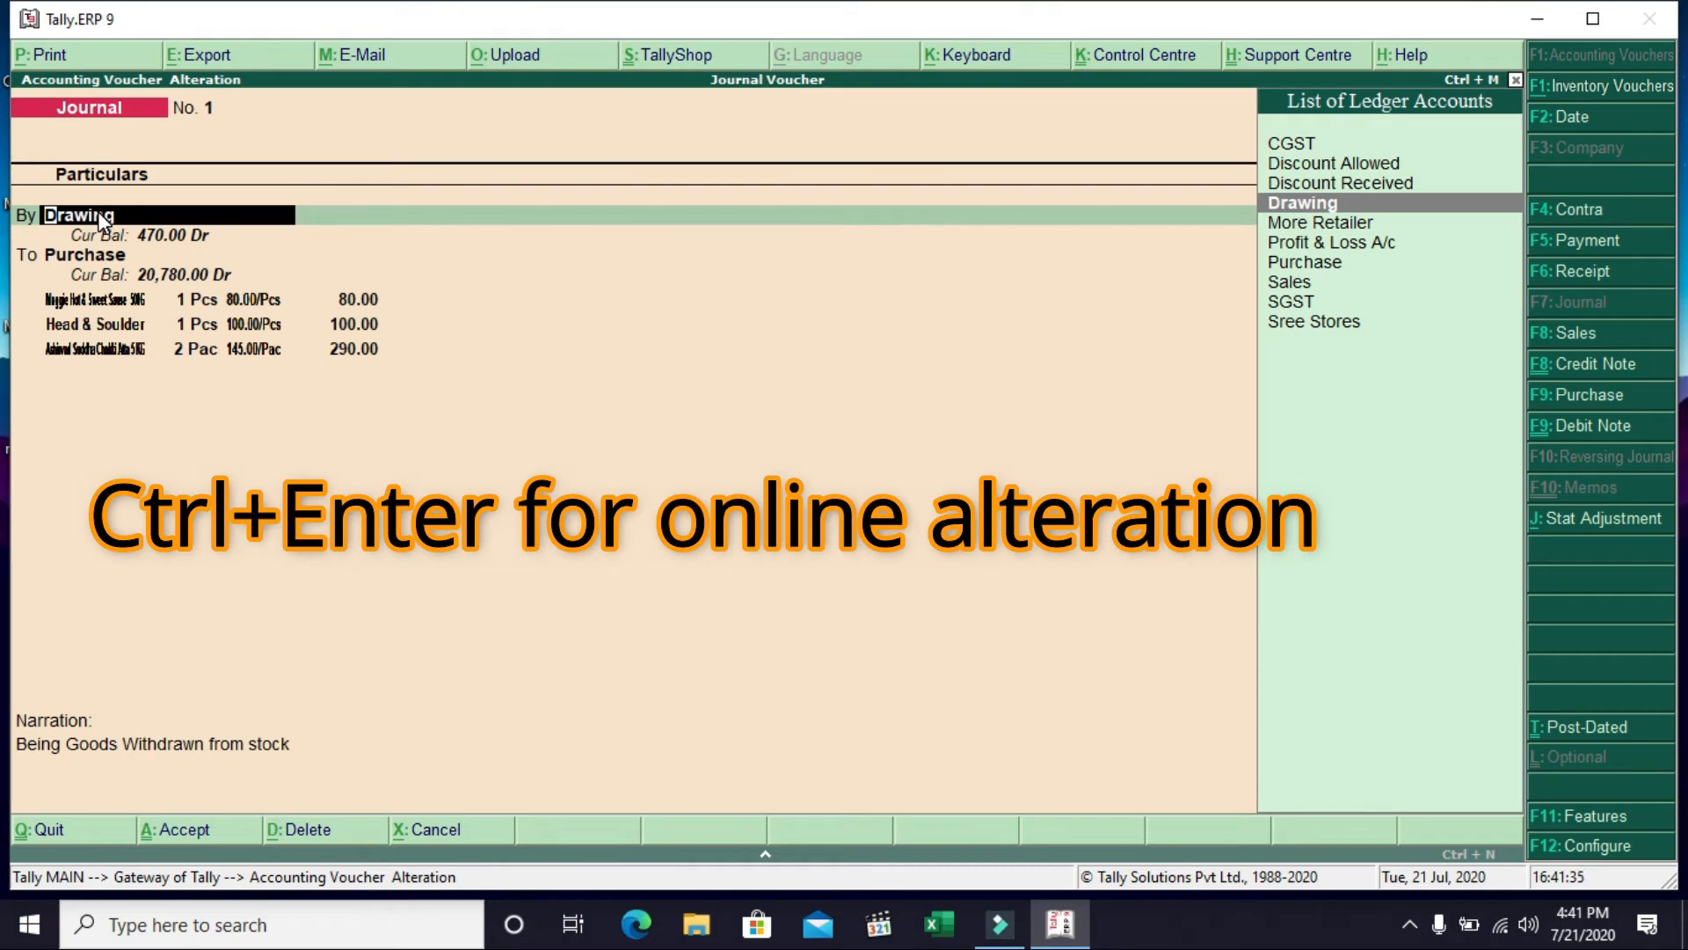
key(ctrl+Return)
key(Return)
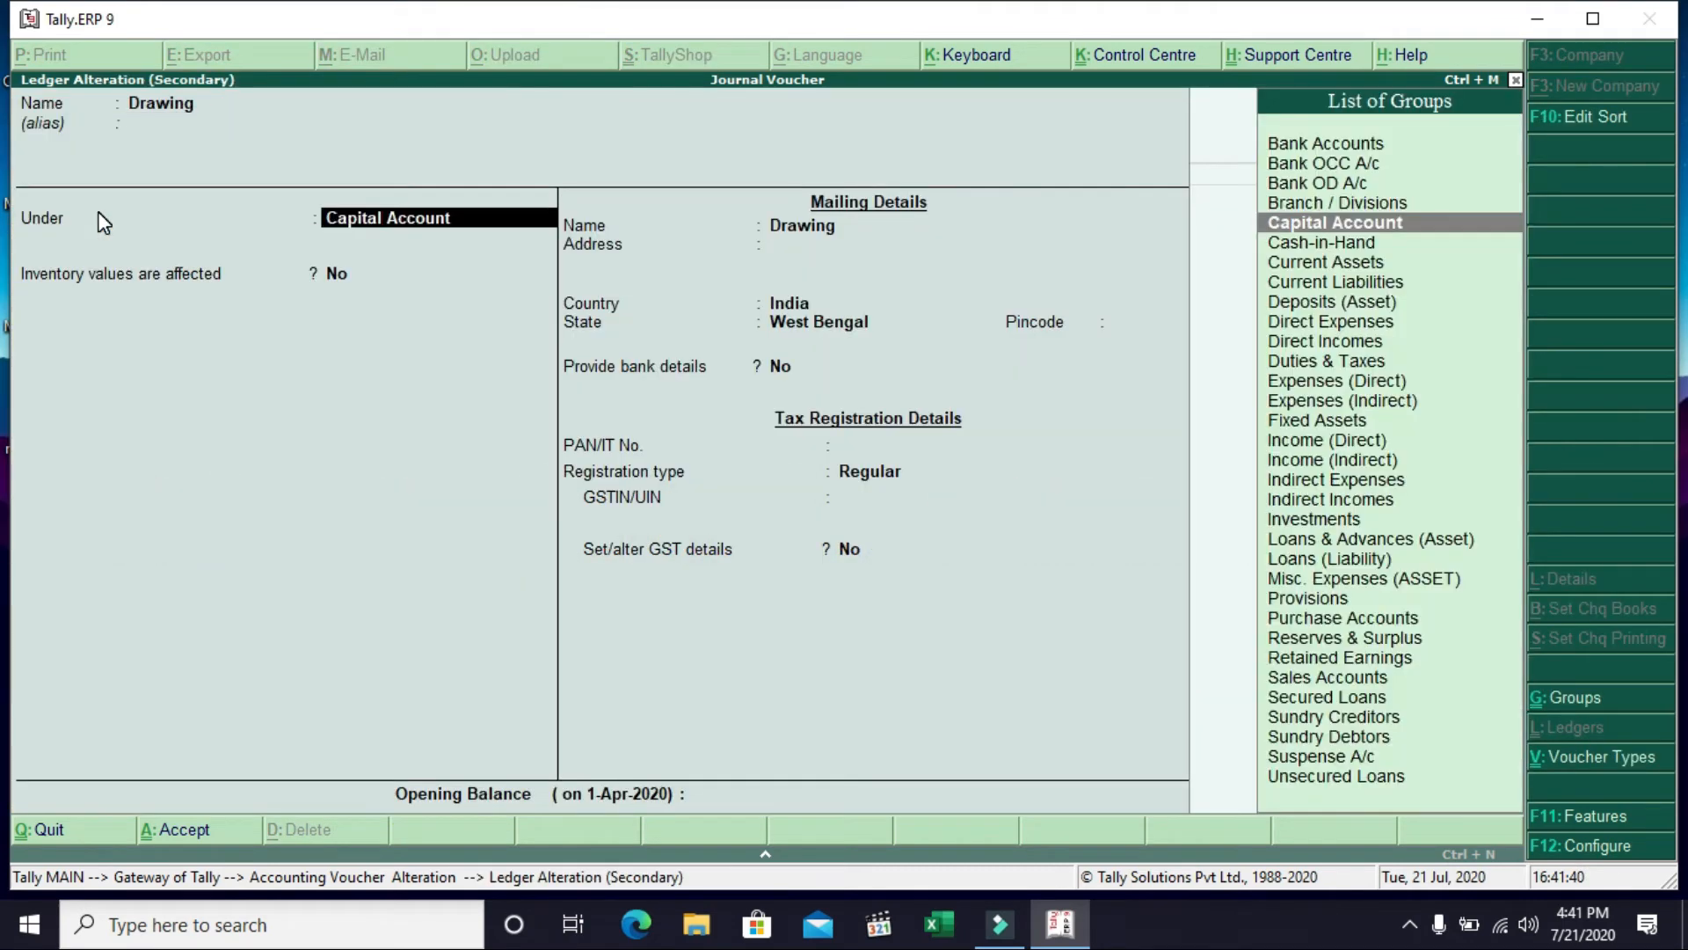
key(Return)
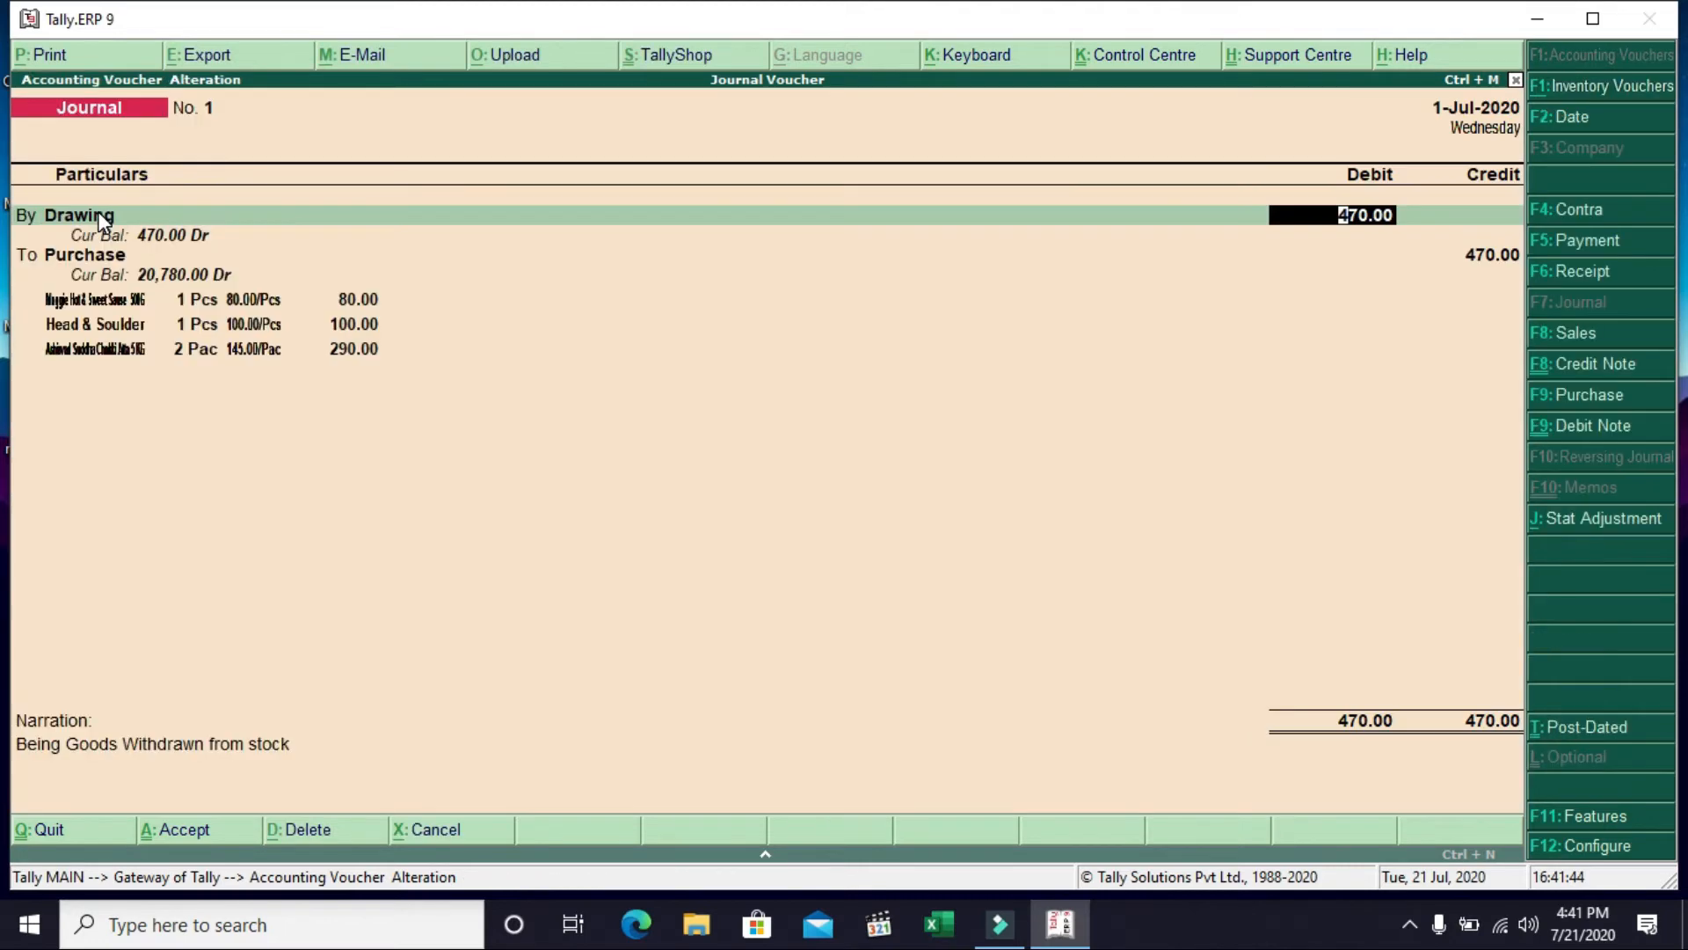
click(1460, 132)
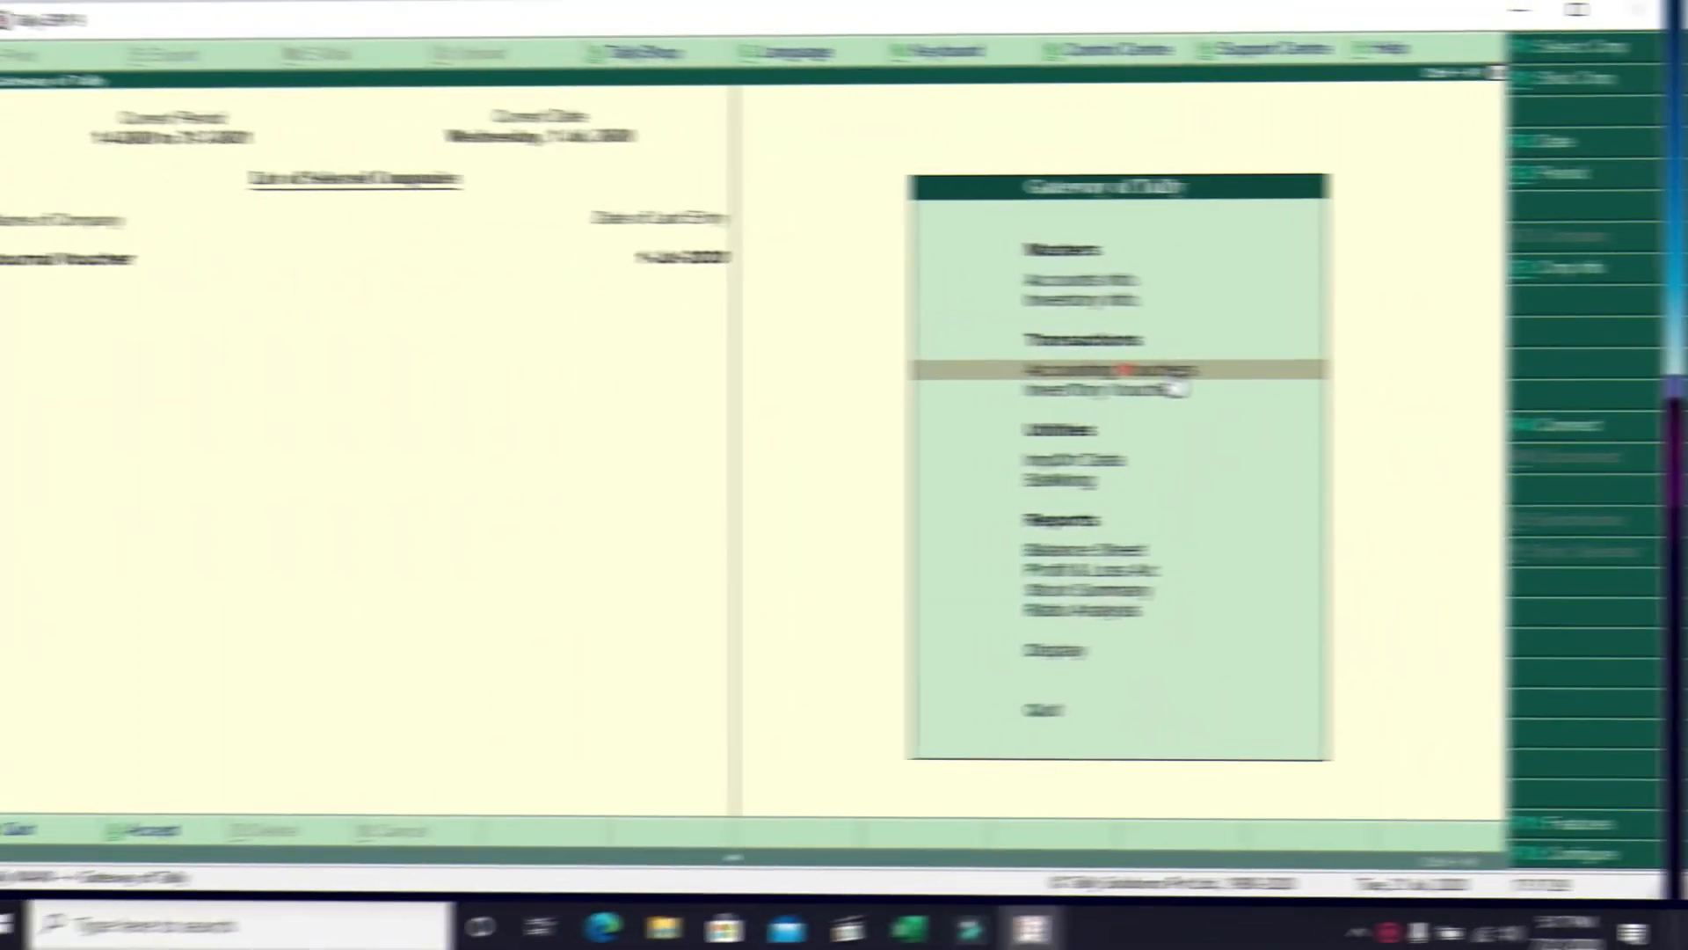
Start another journal voucher and create a ledger named Advertisement under Indirect Expenses for its debit line
click(1196, 370)
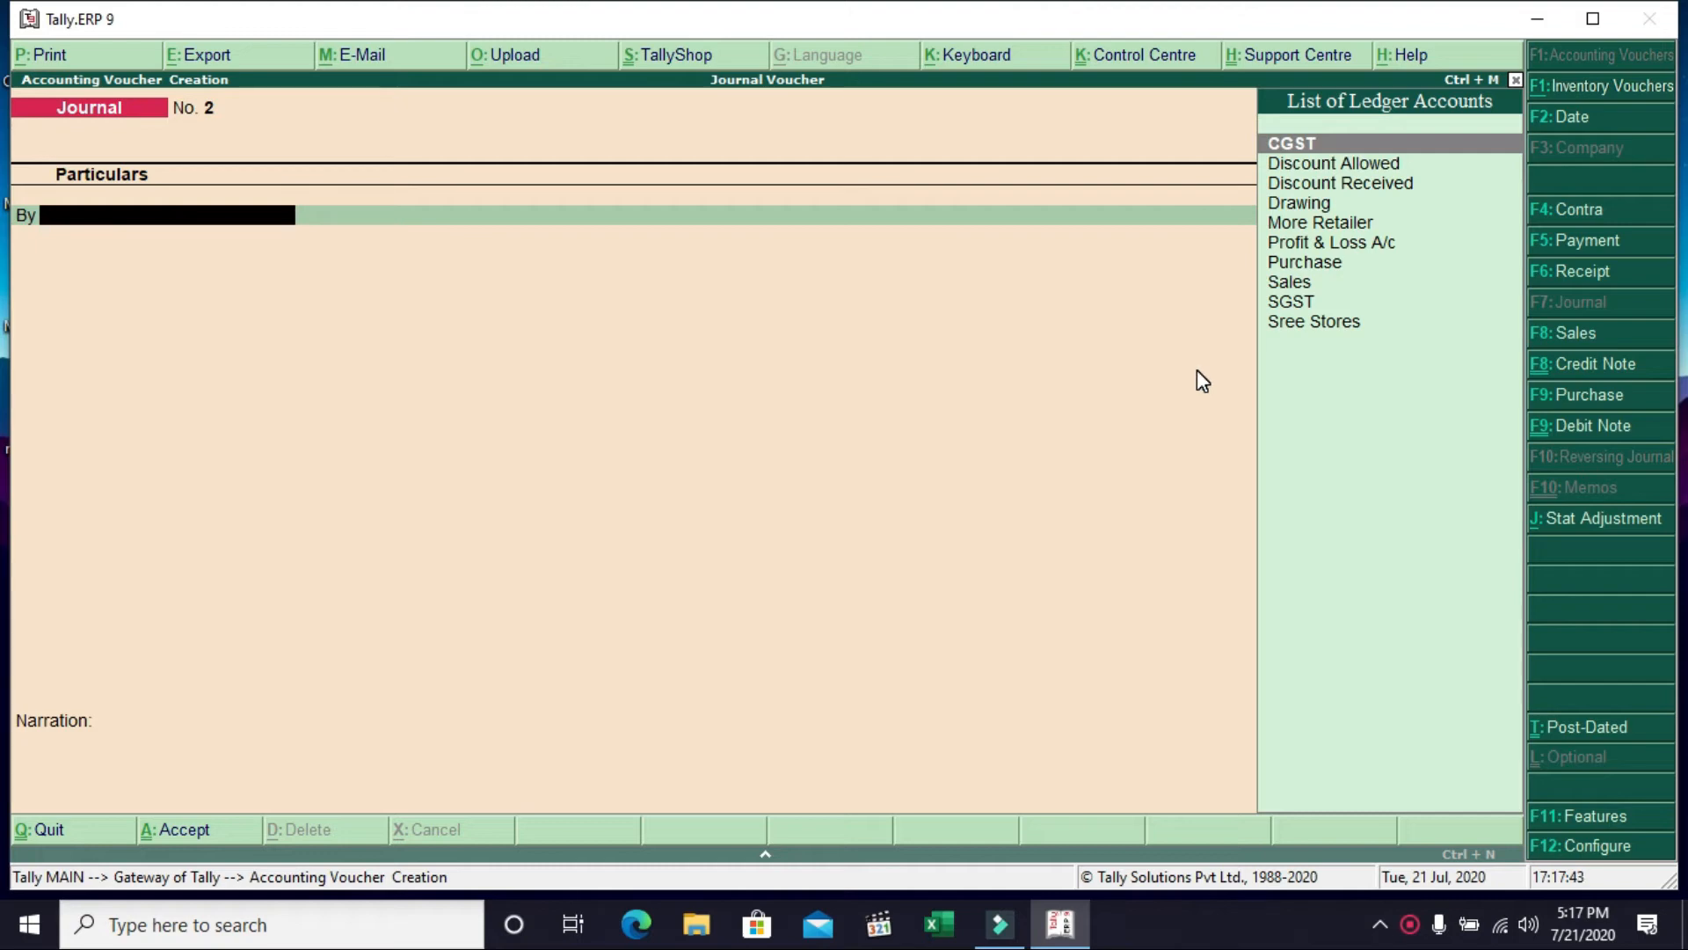
key(alt+c)
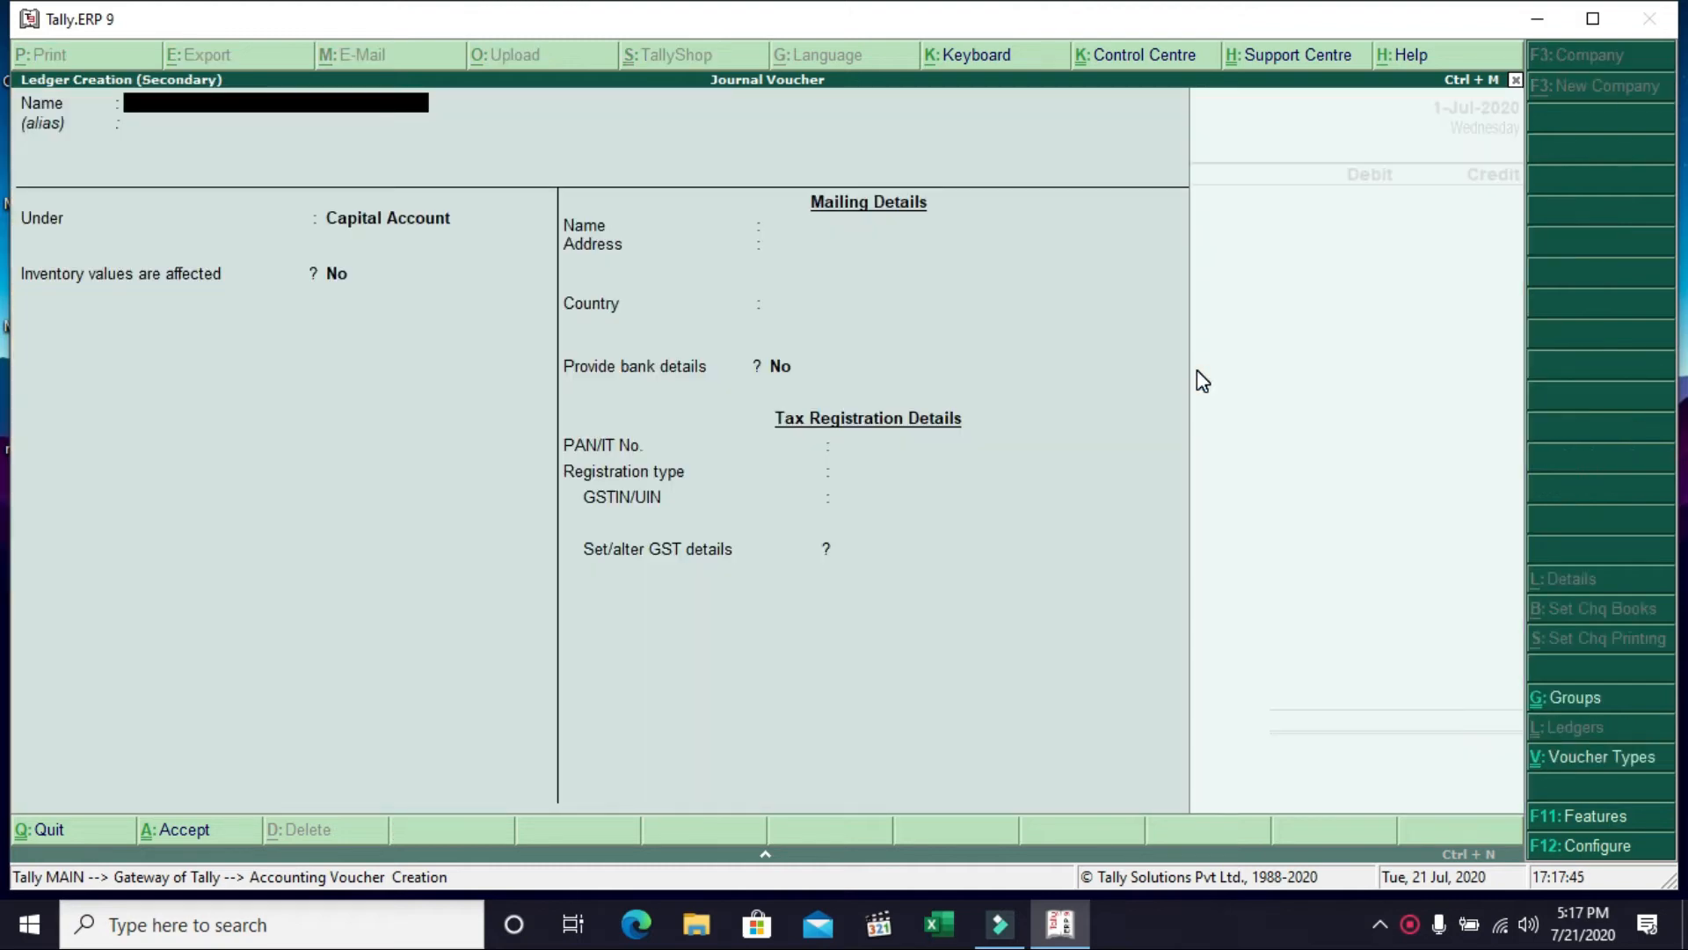
text(Advertisement)
key(Return)
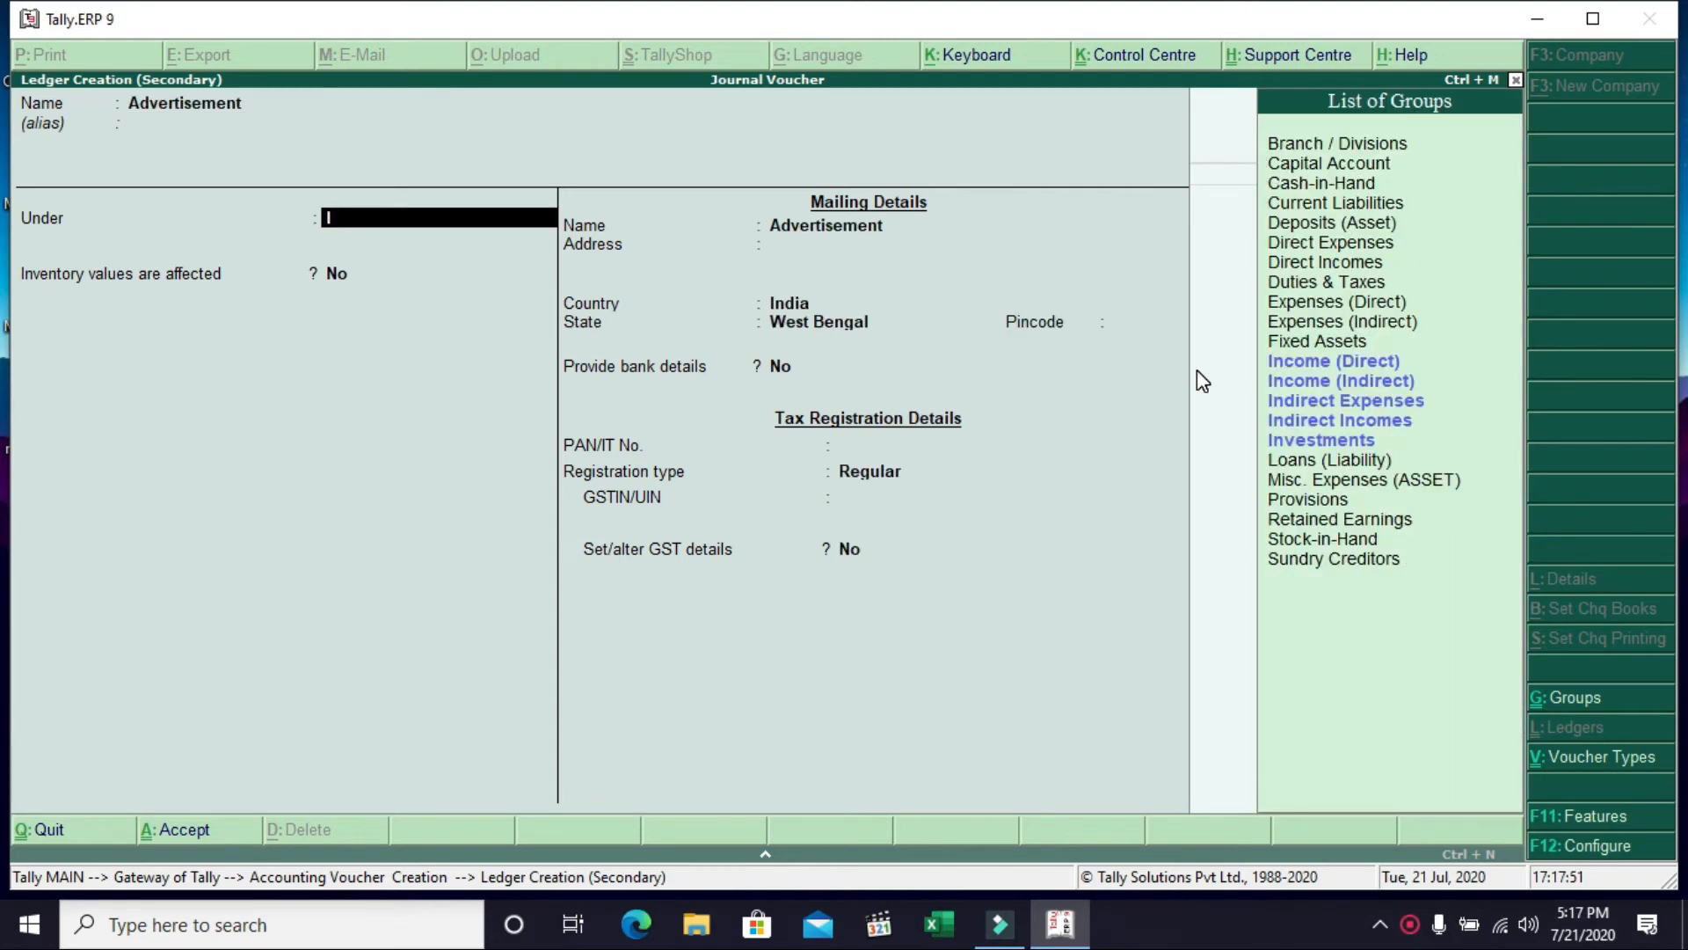
key(Down)
key(Down)
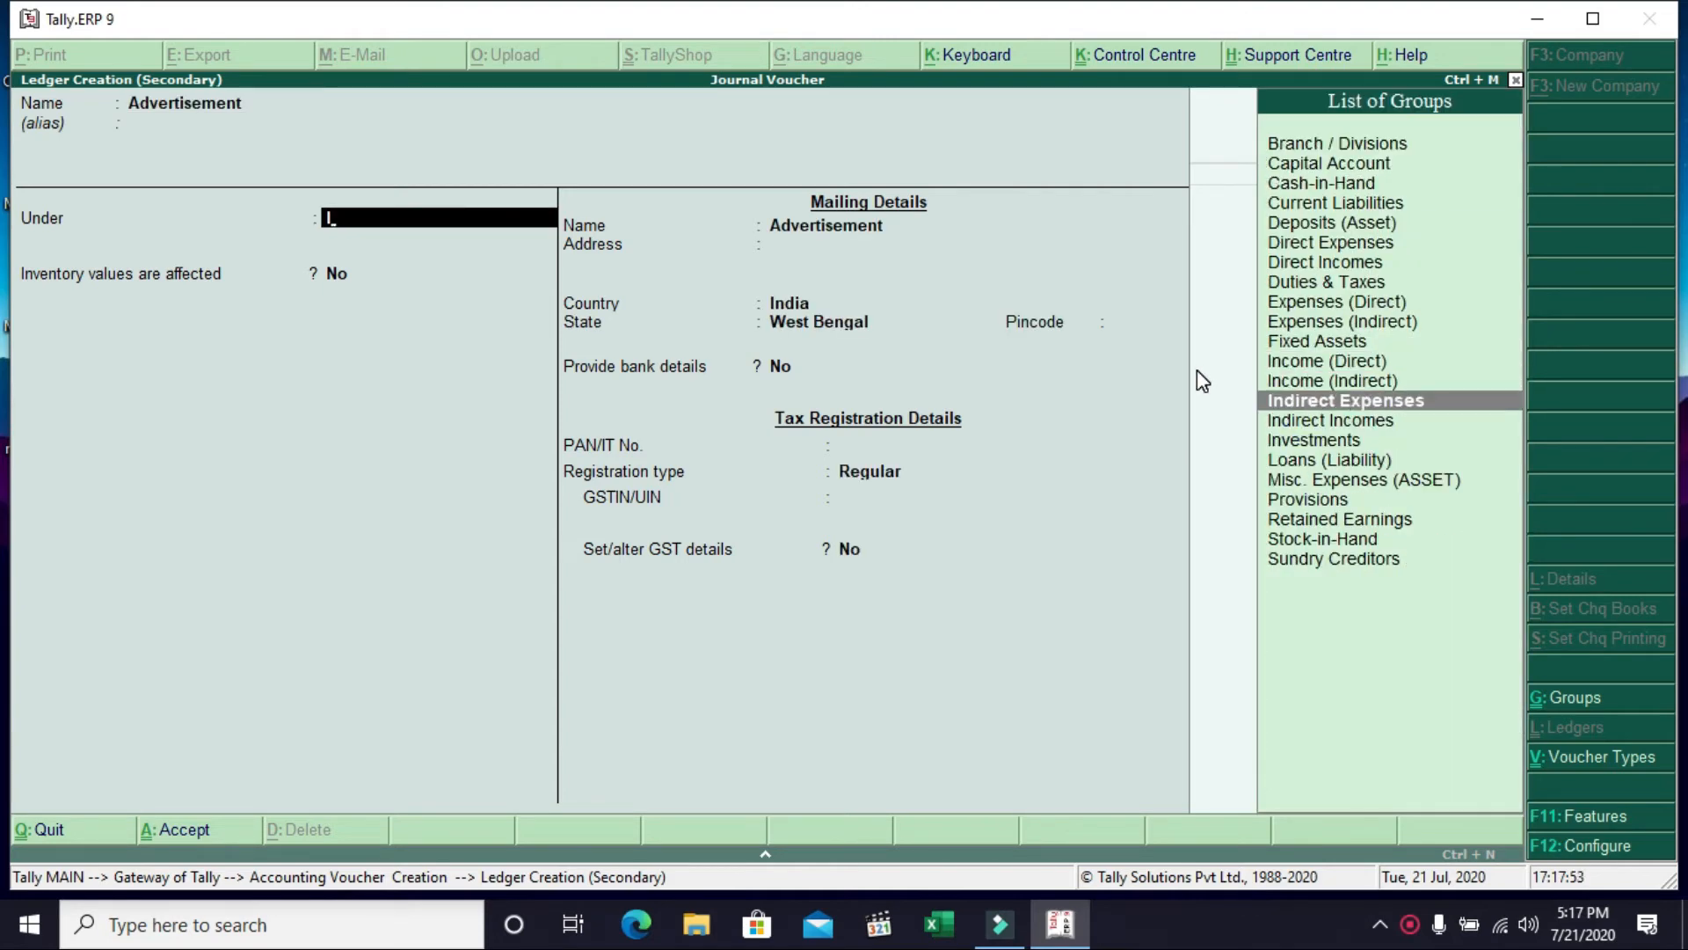
key(Return)
Set GST to Not Applicable for the Advertisement ledger, keep the remaining defaults and save it
key(BackSpace)
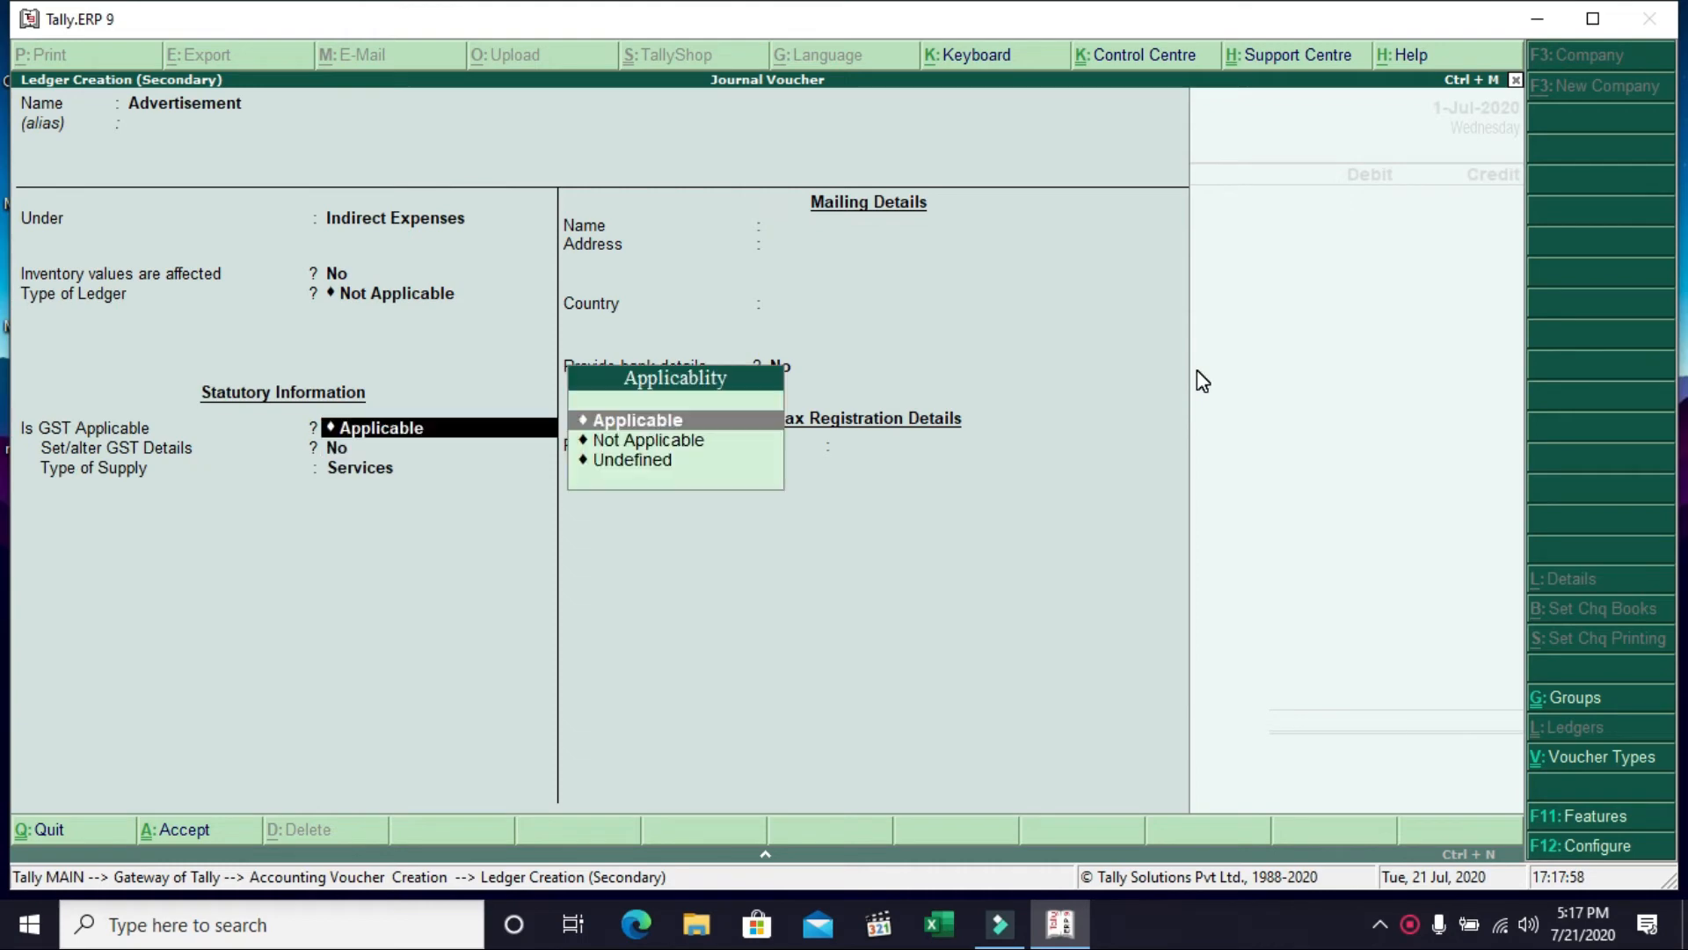
key(Down)
key(Return)
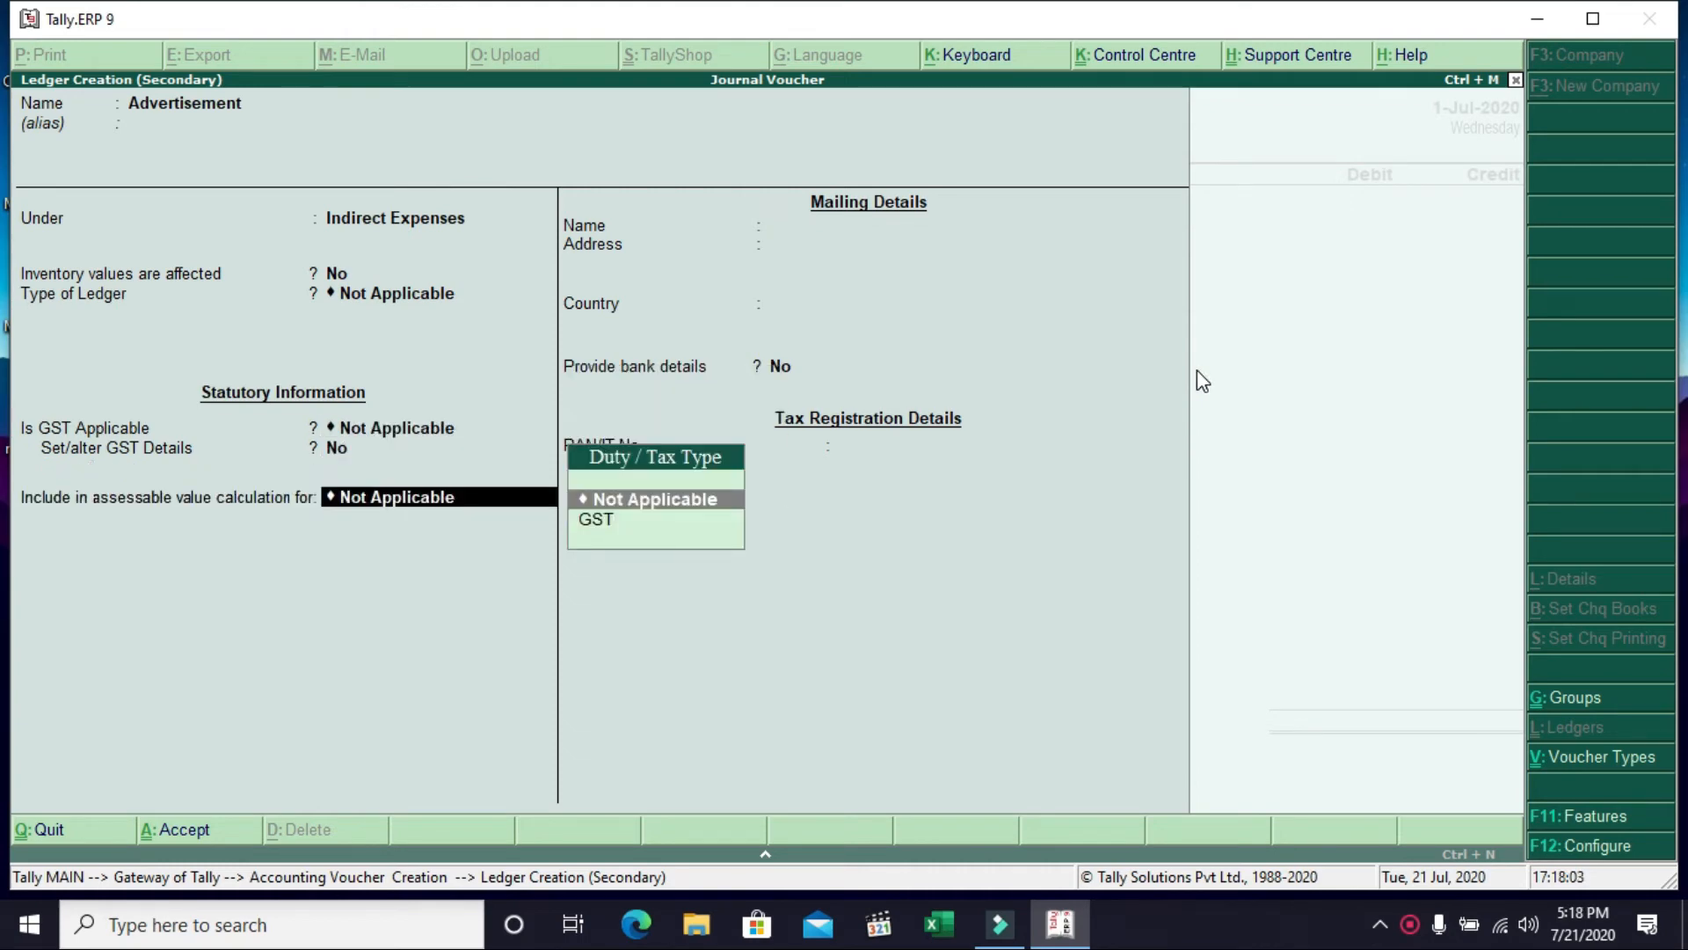
key(Return)
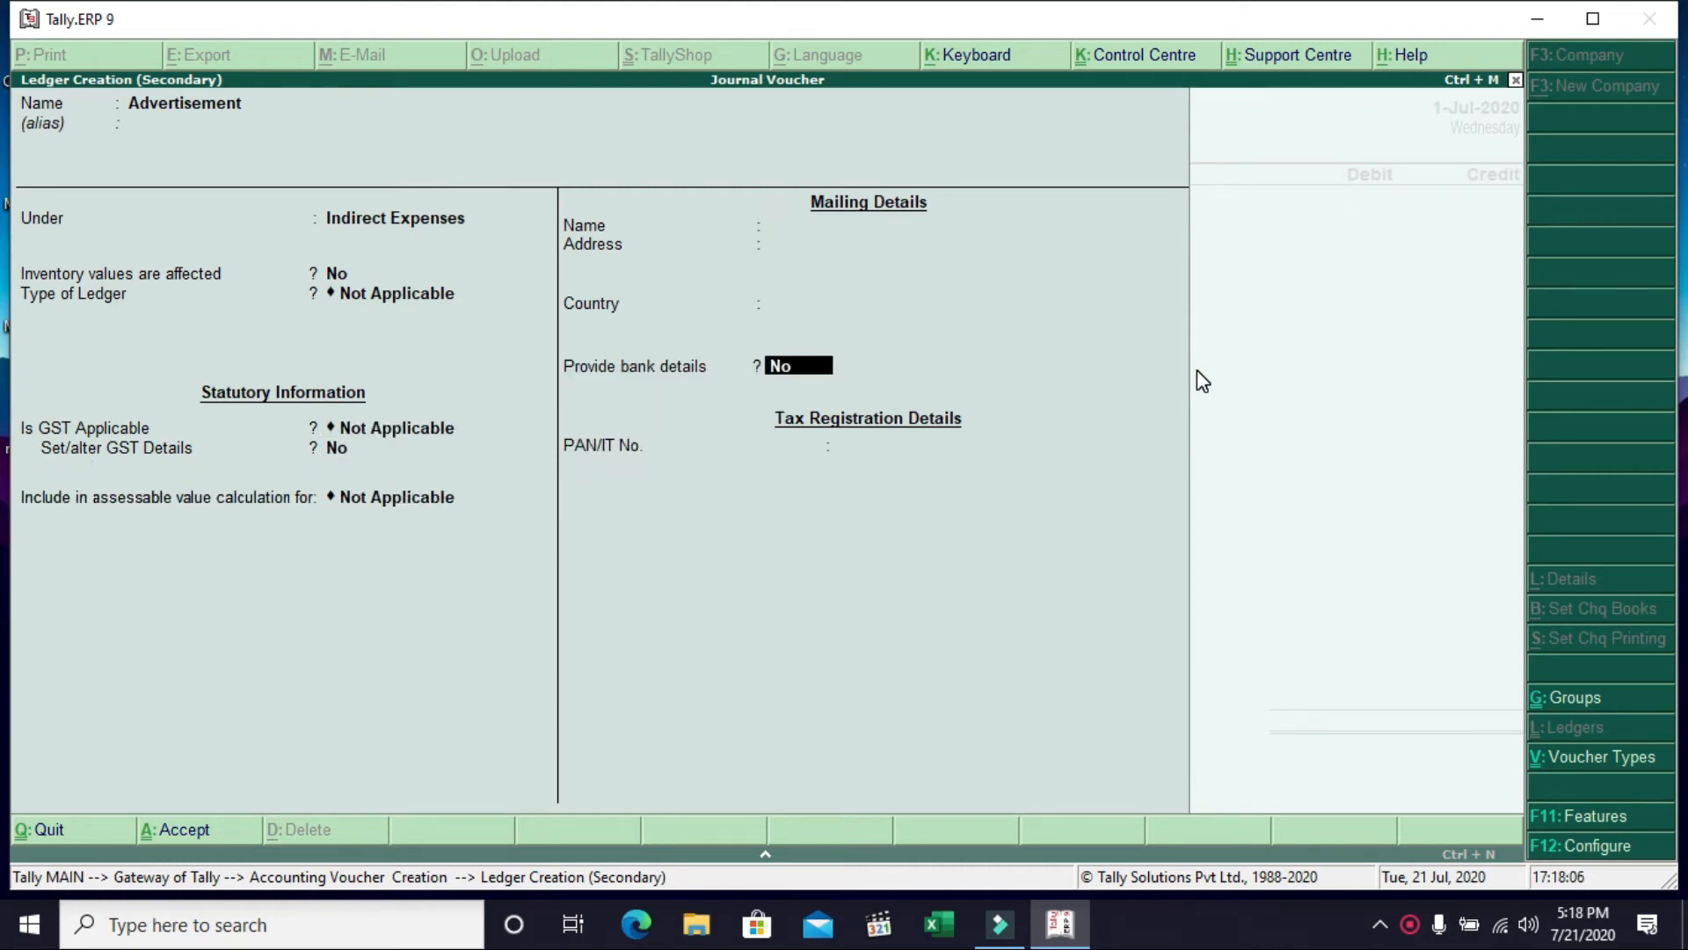
key(Return)
key(Return)
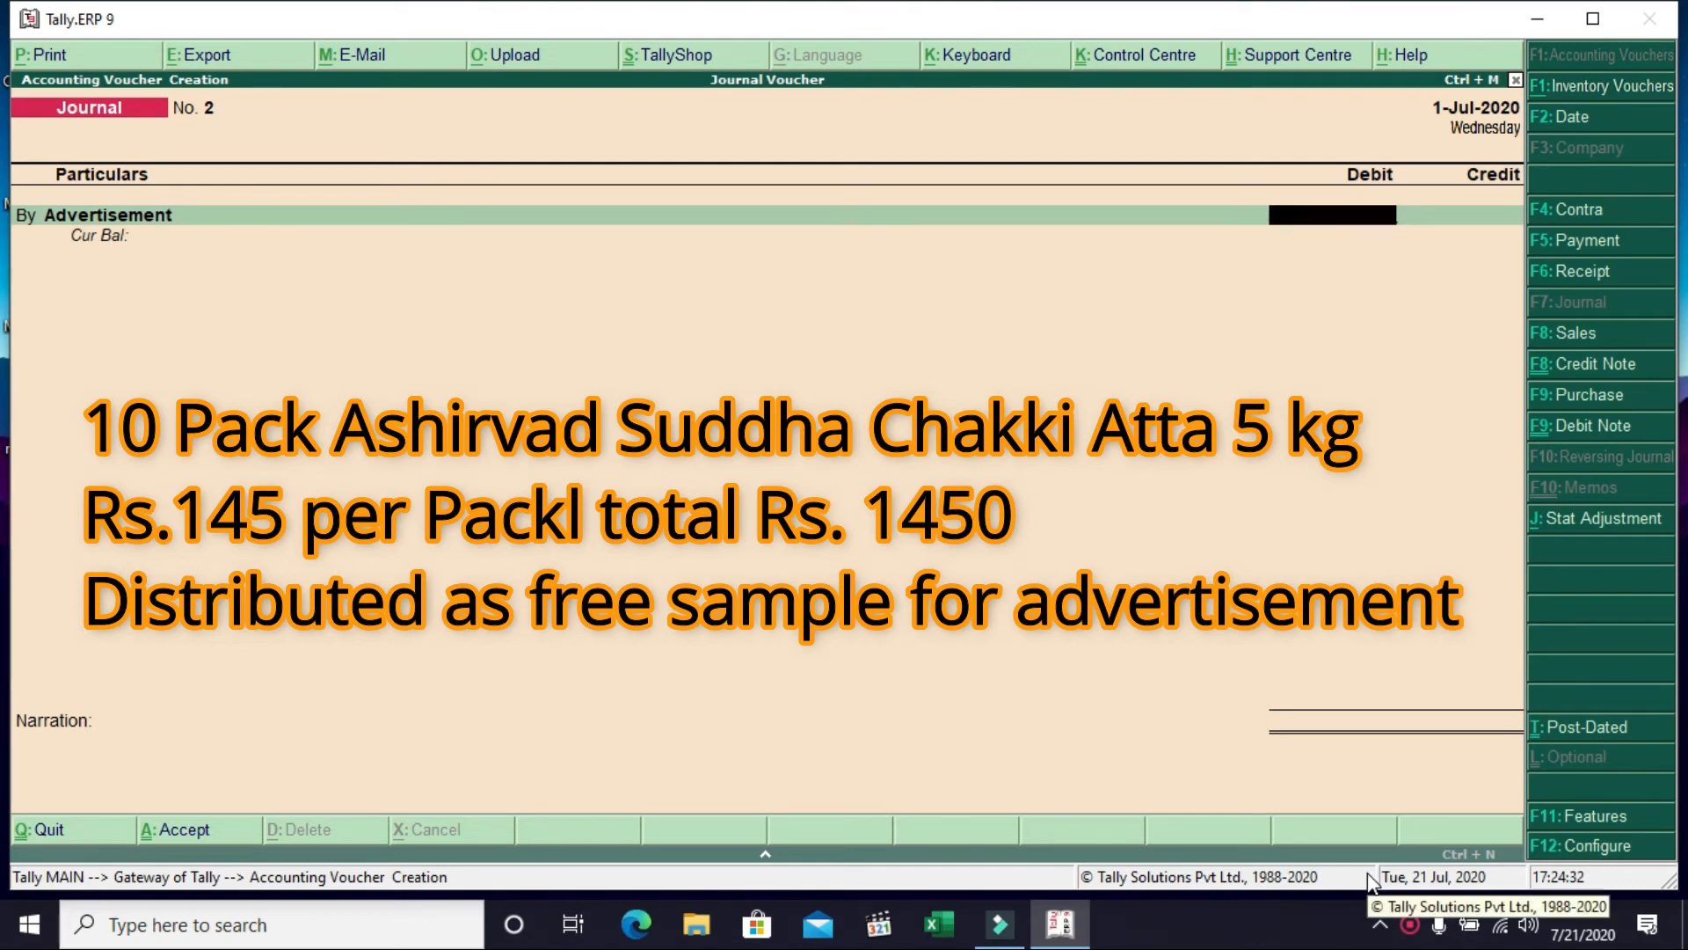
Debit Advertisement with 1450 and credit the same amount to the Purchase ledger
text(1450)
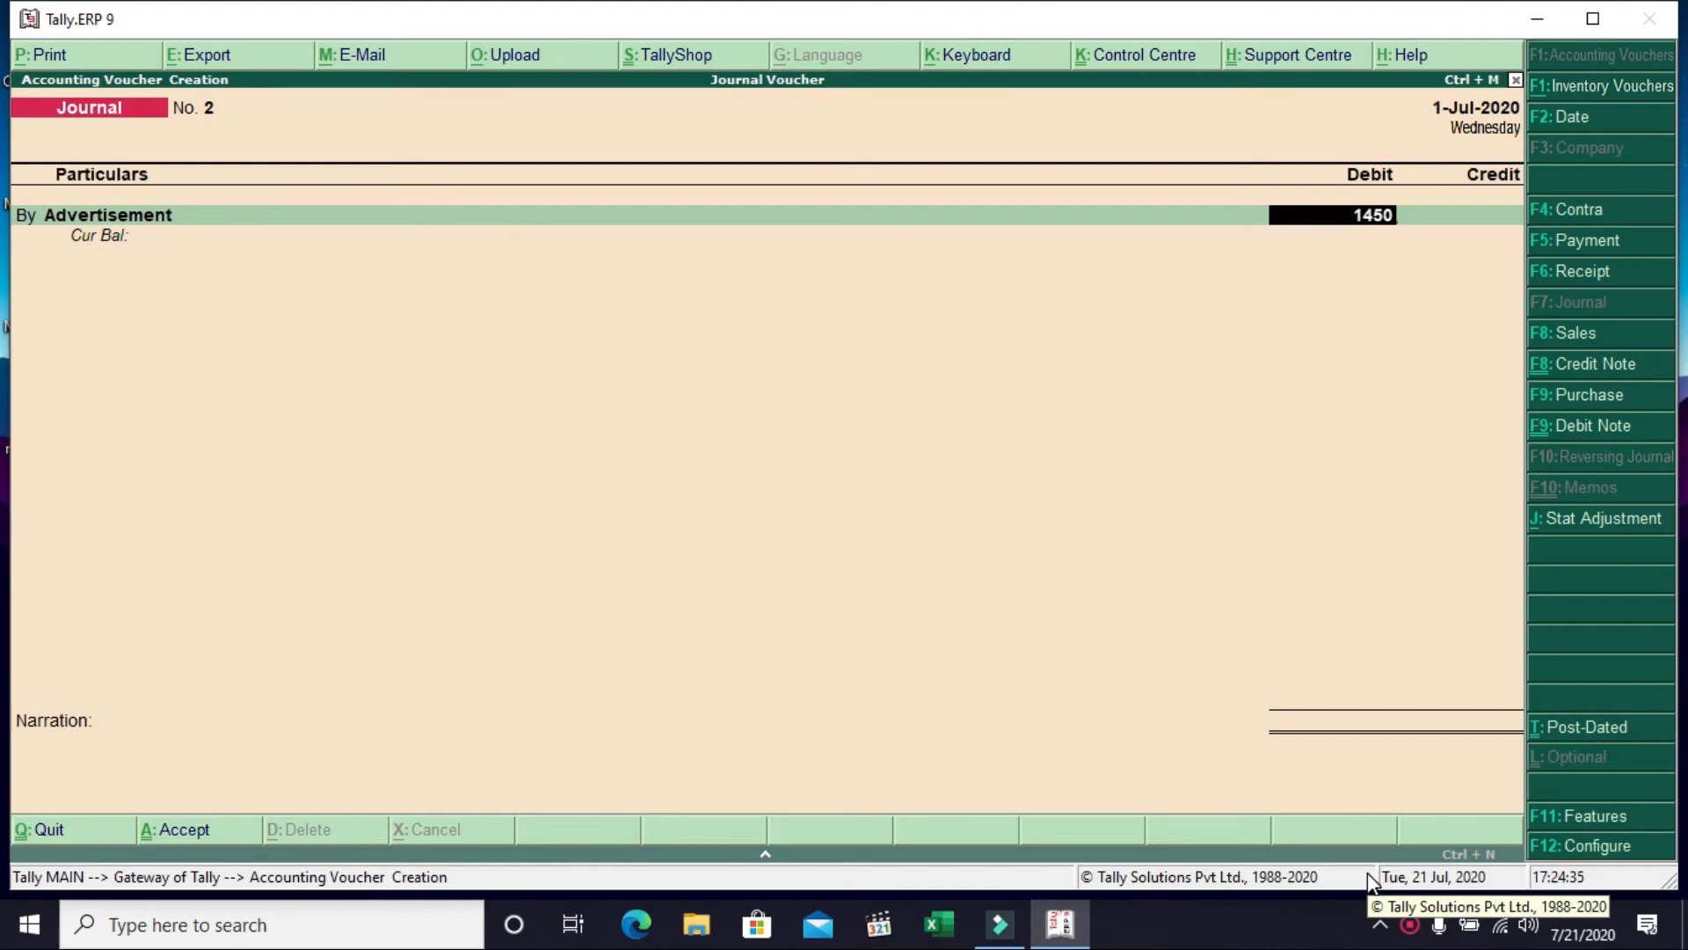
key(Return)
key(Return)
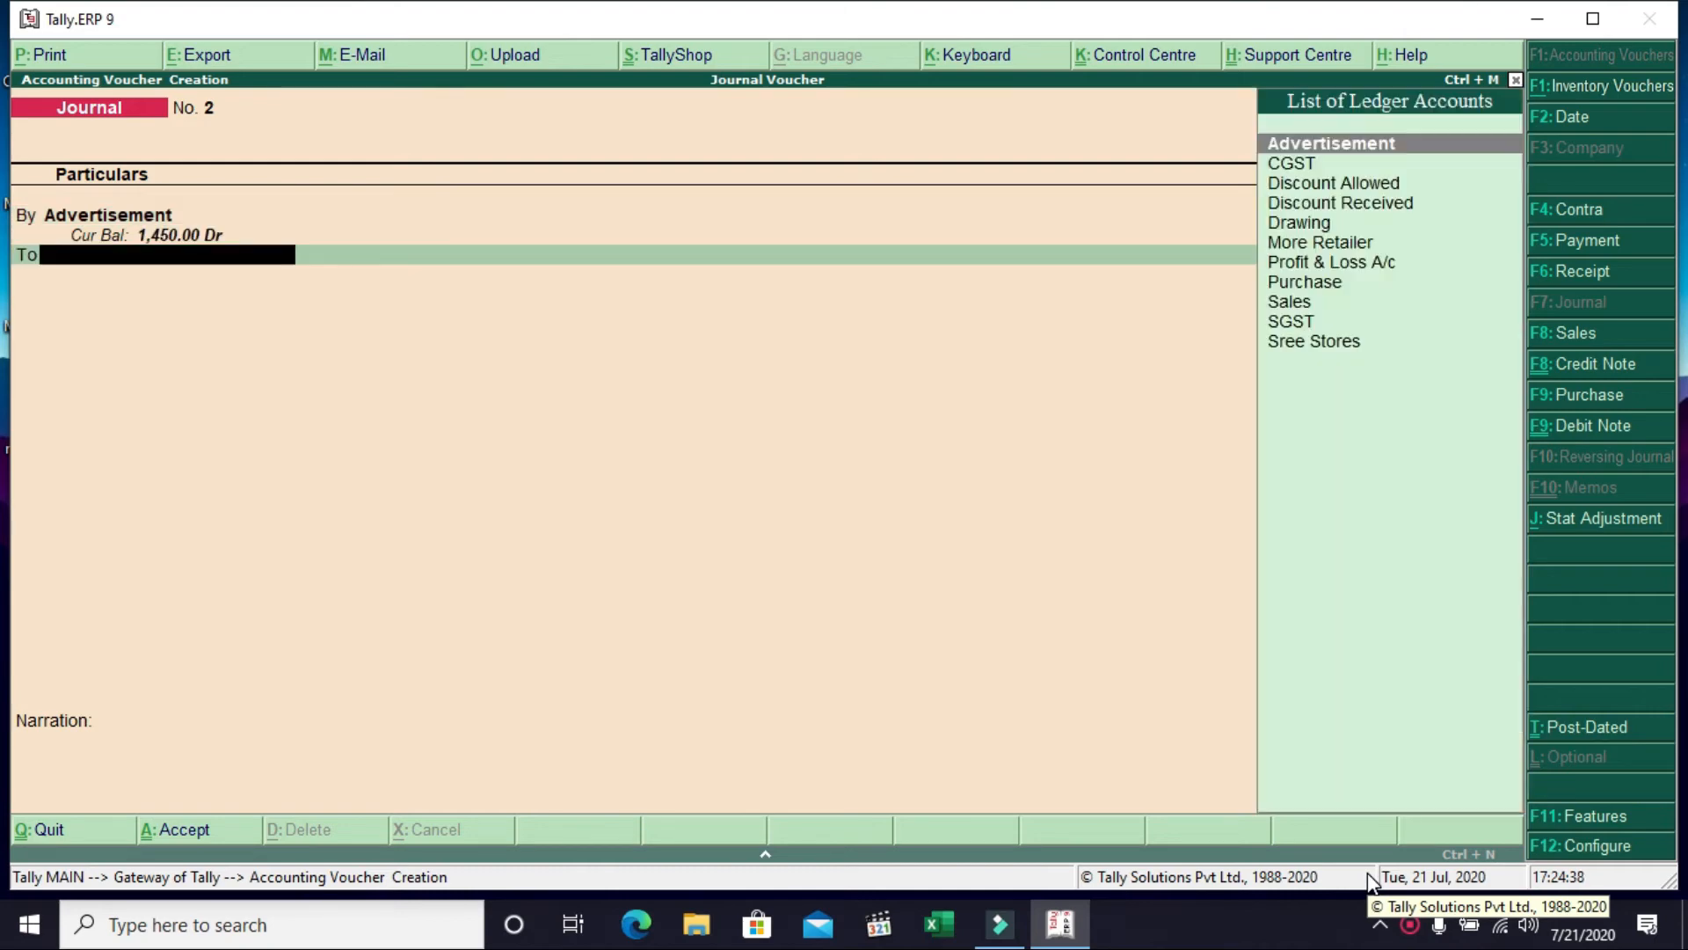
text(P)
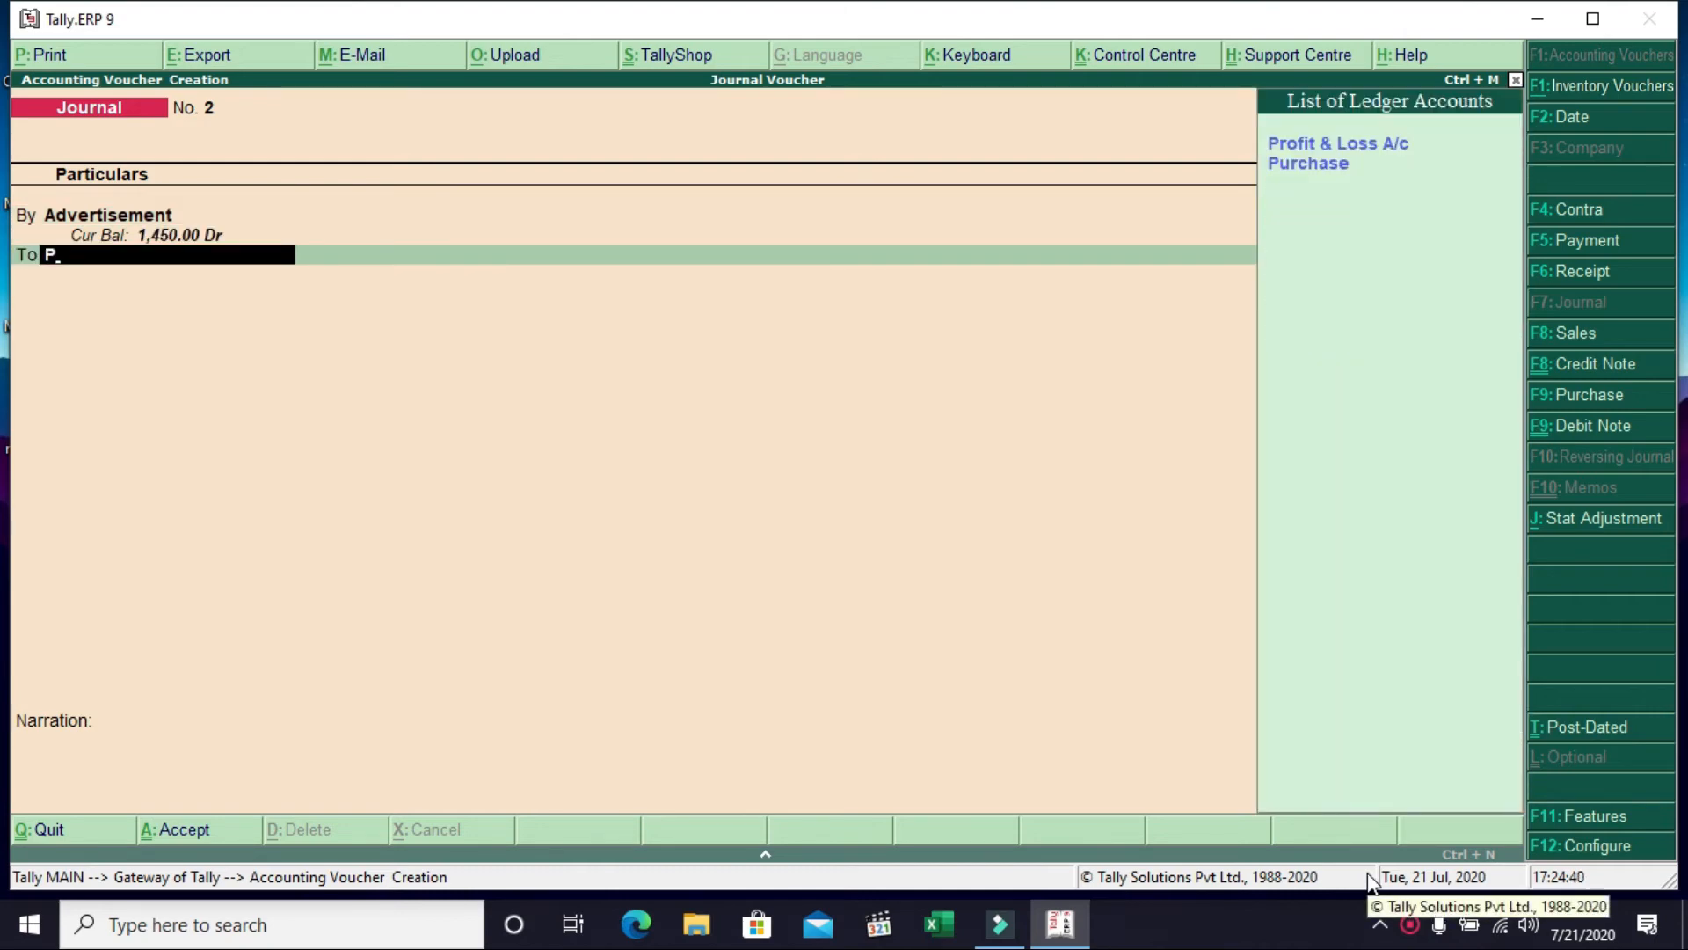
key(Return)
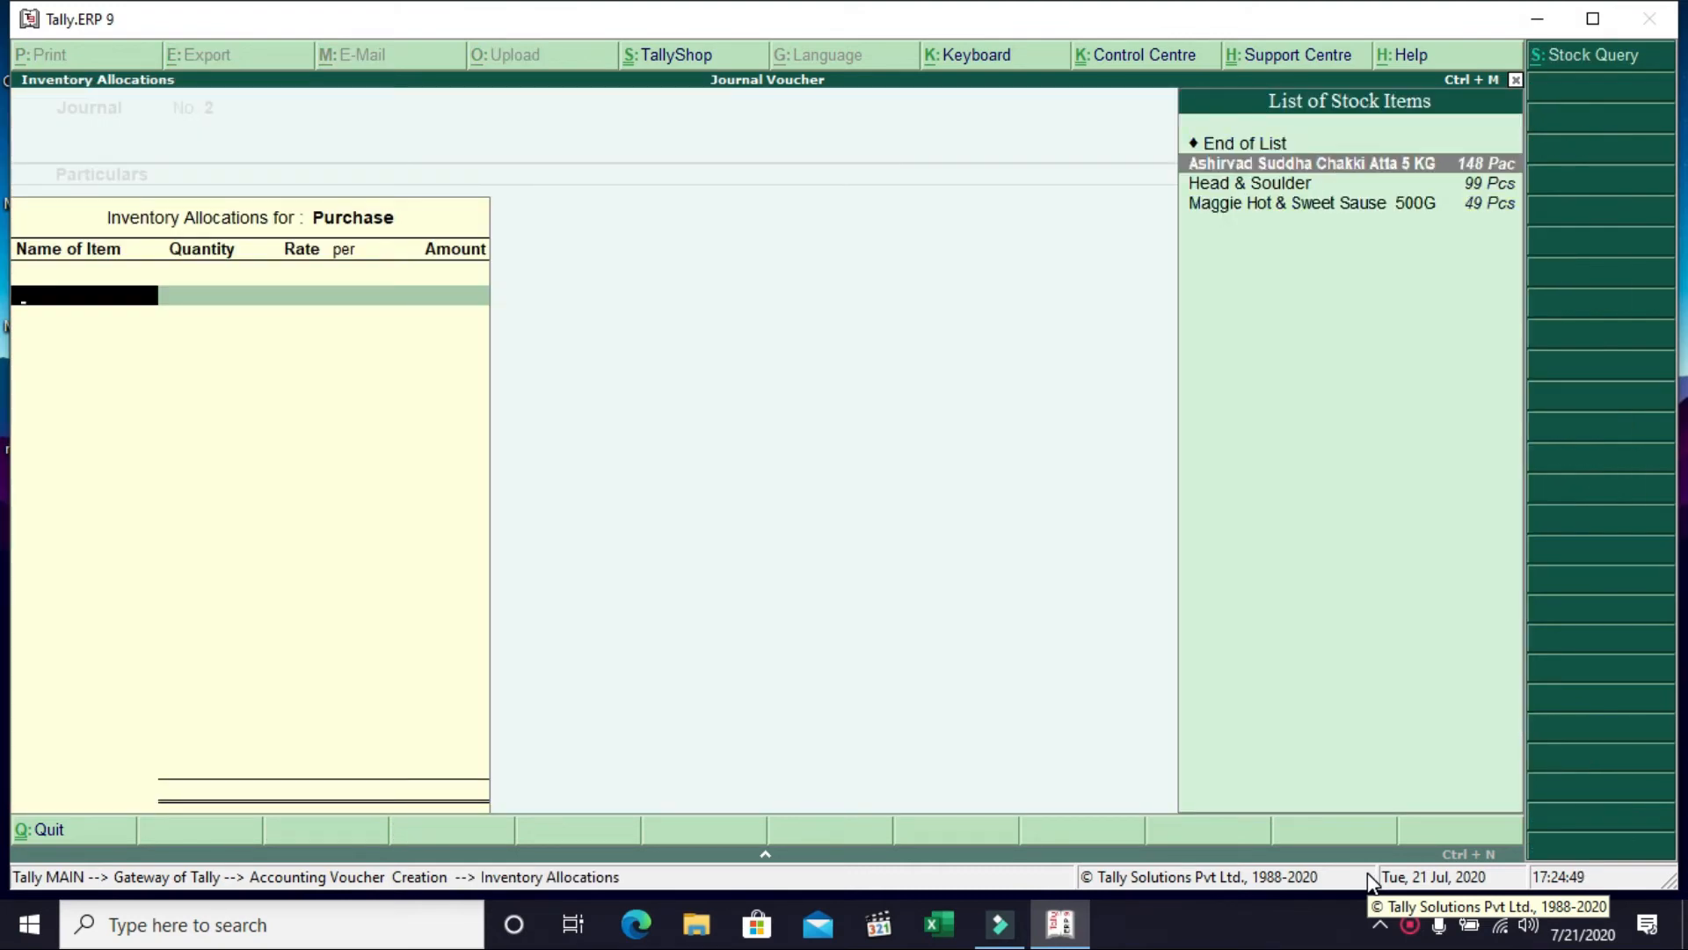
Allocate 10 Pac of Ashirvad Suddha Chakki Atta 5 KG at 145.00 each to the Purchase credit
key(Return)
text(10)
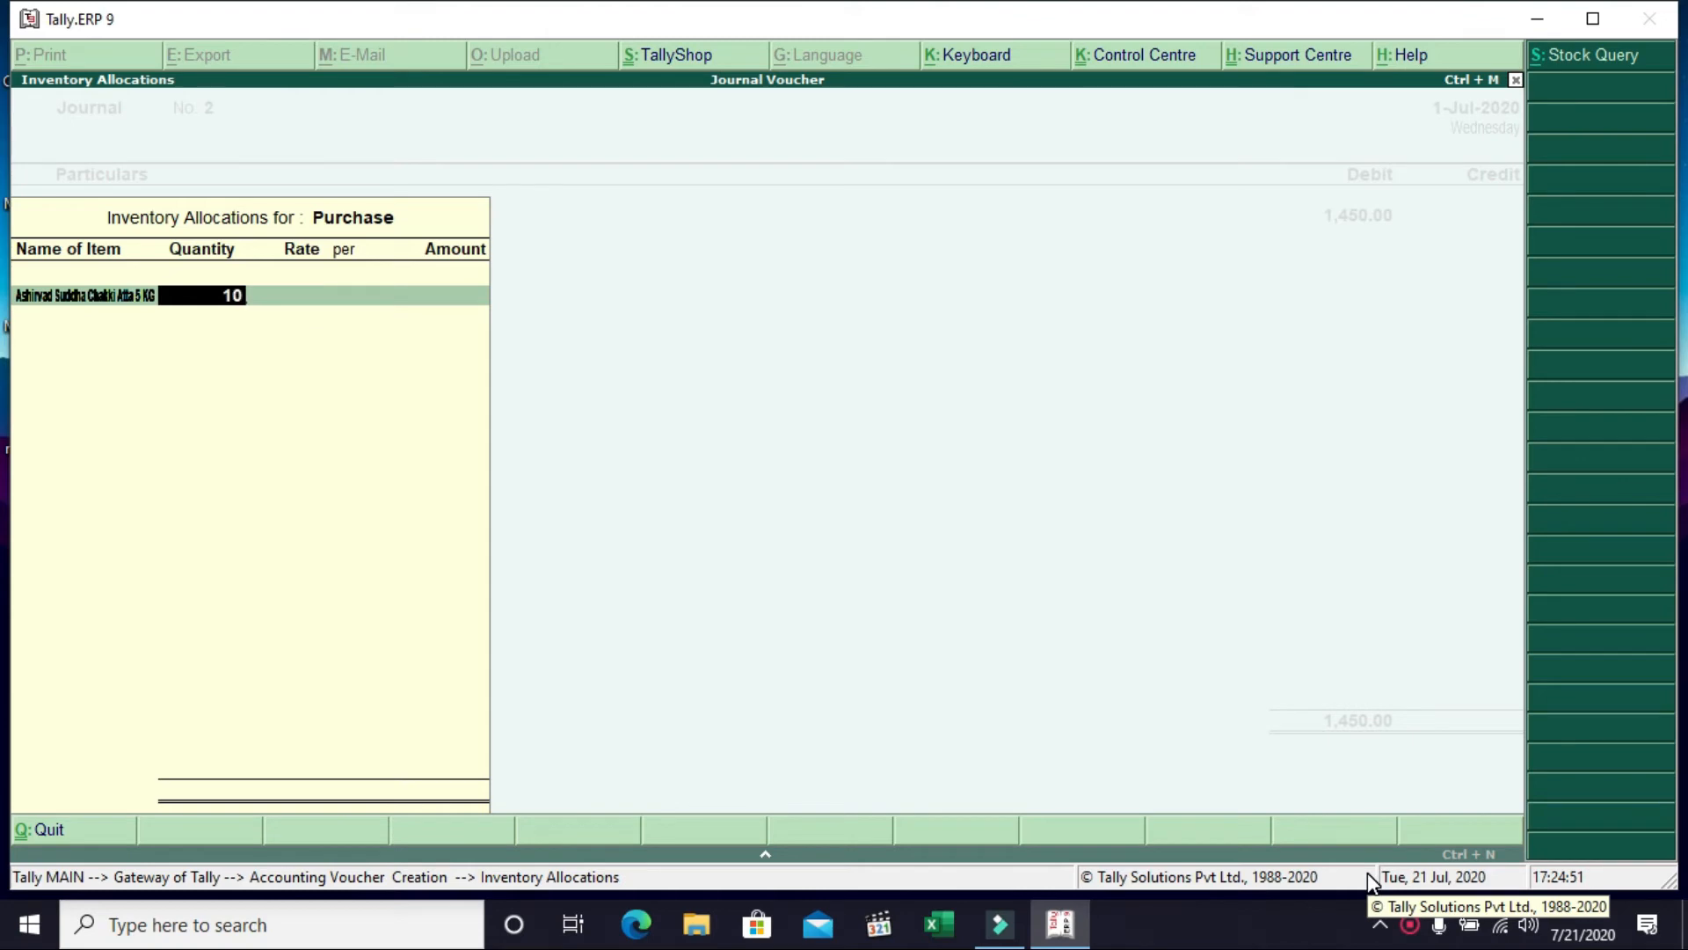
key(Return)
key(Return)
key(Return)
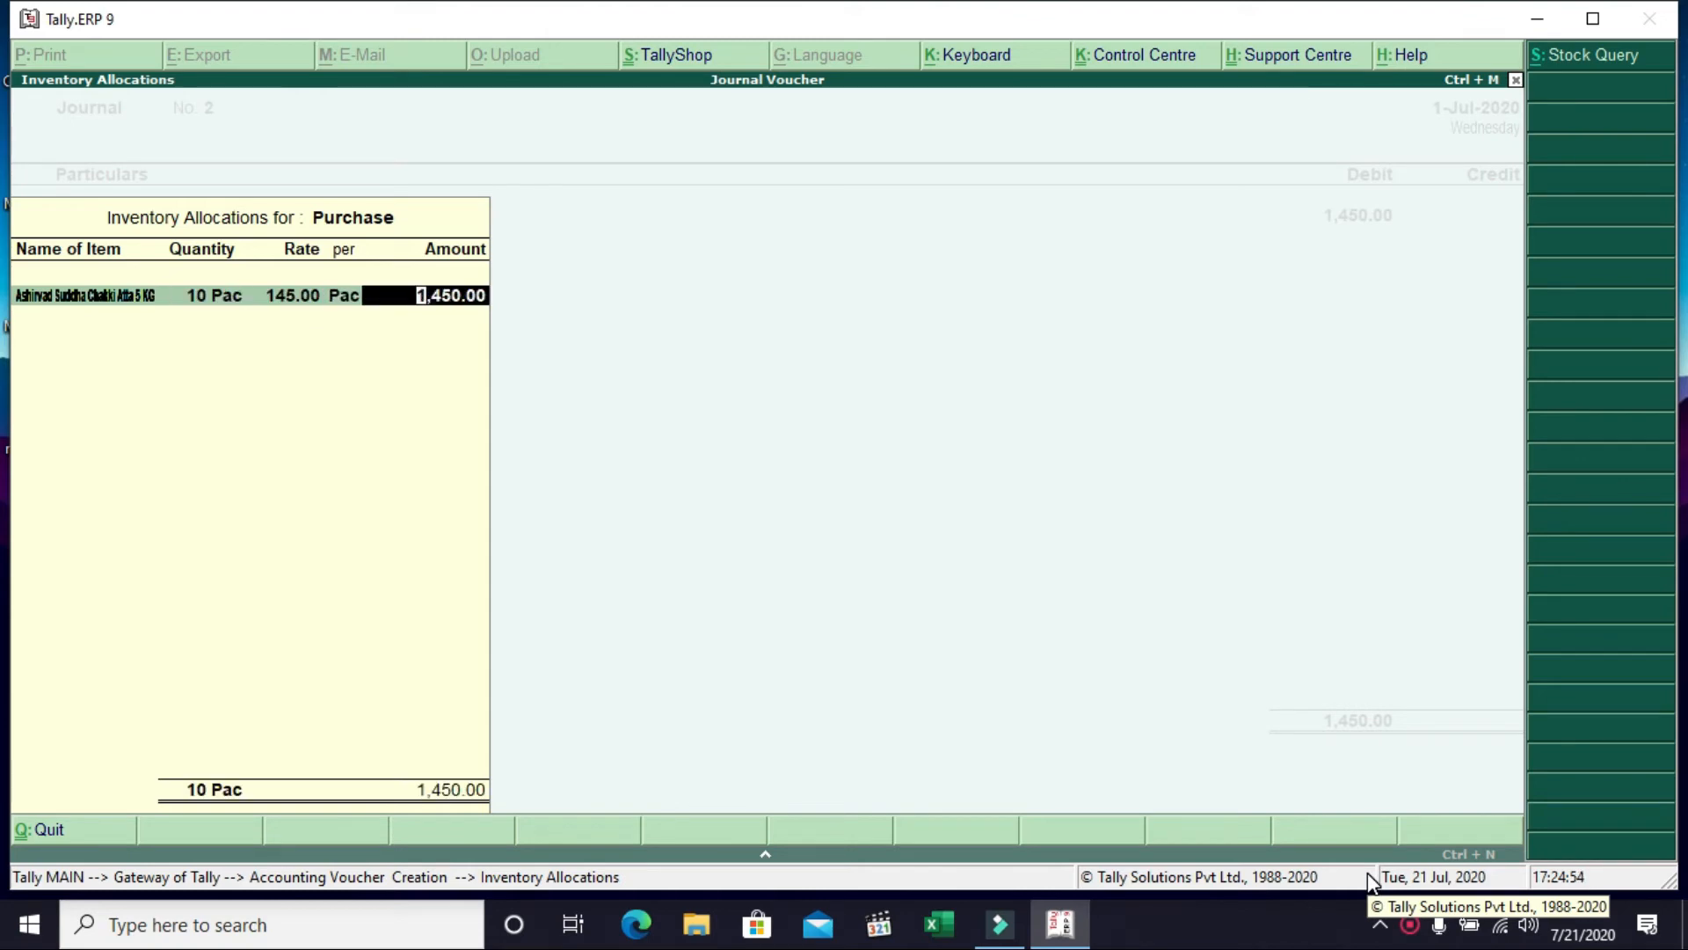
key(Return)
key(Return)
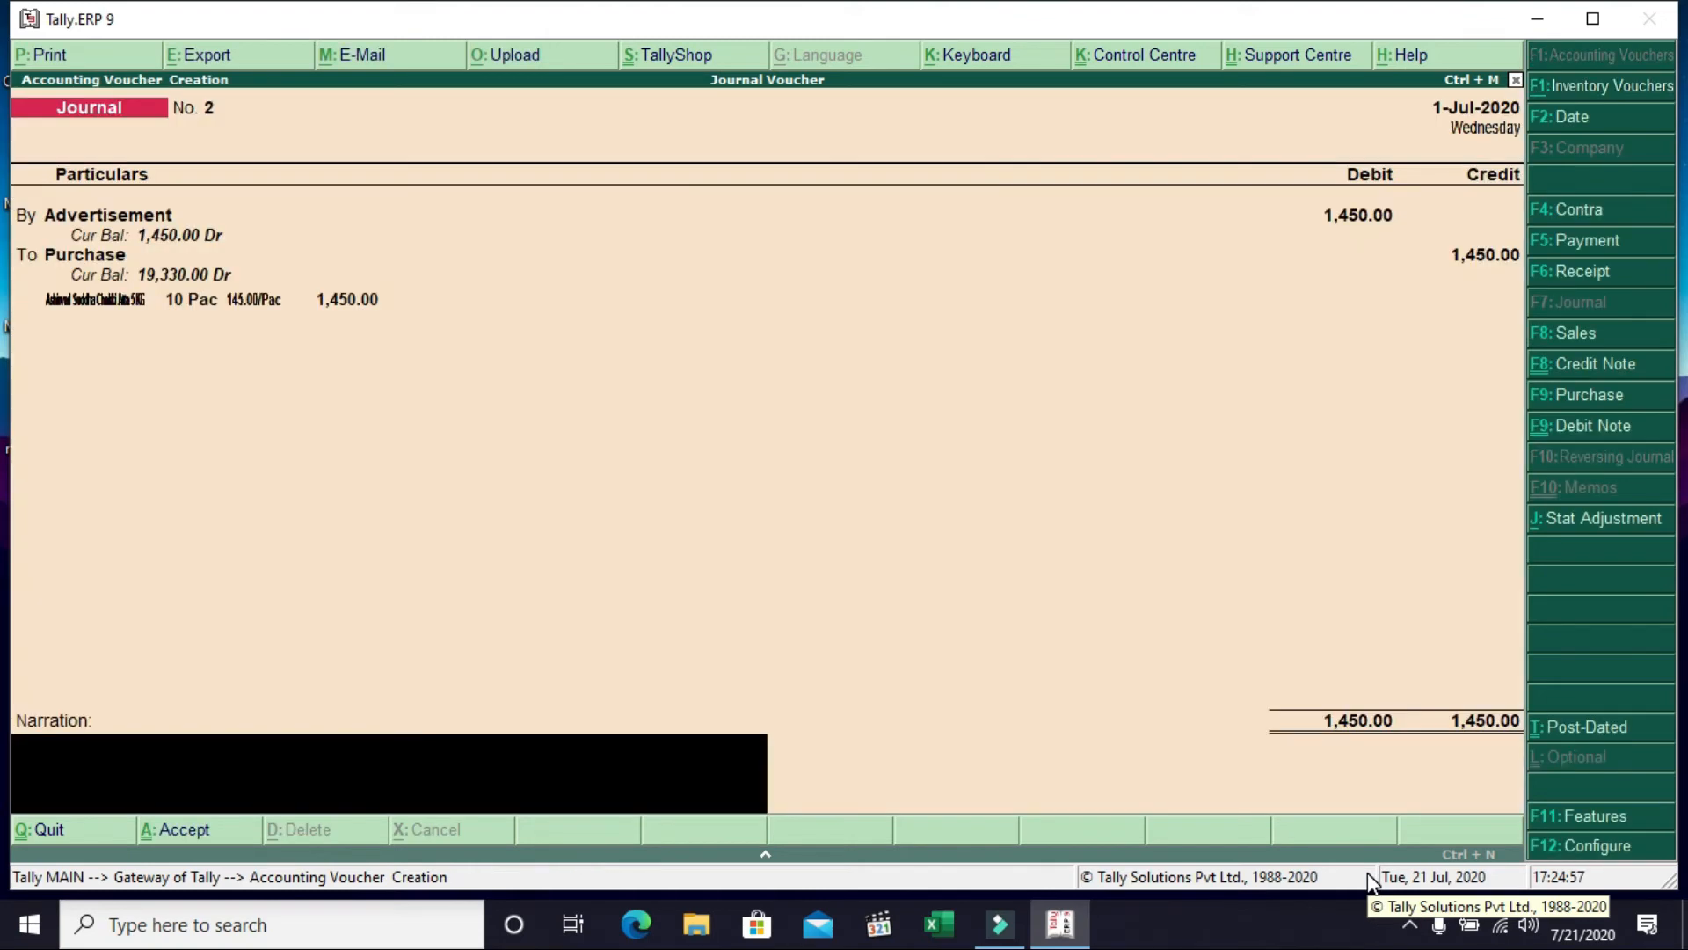
Add a narration stating that free samples were distributed for advertisement, and save the journal voucher
text(Being Free sample)
text(ibuted for advertise)
key(Return)
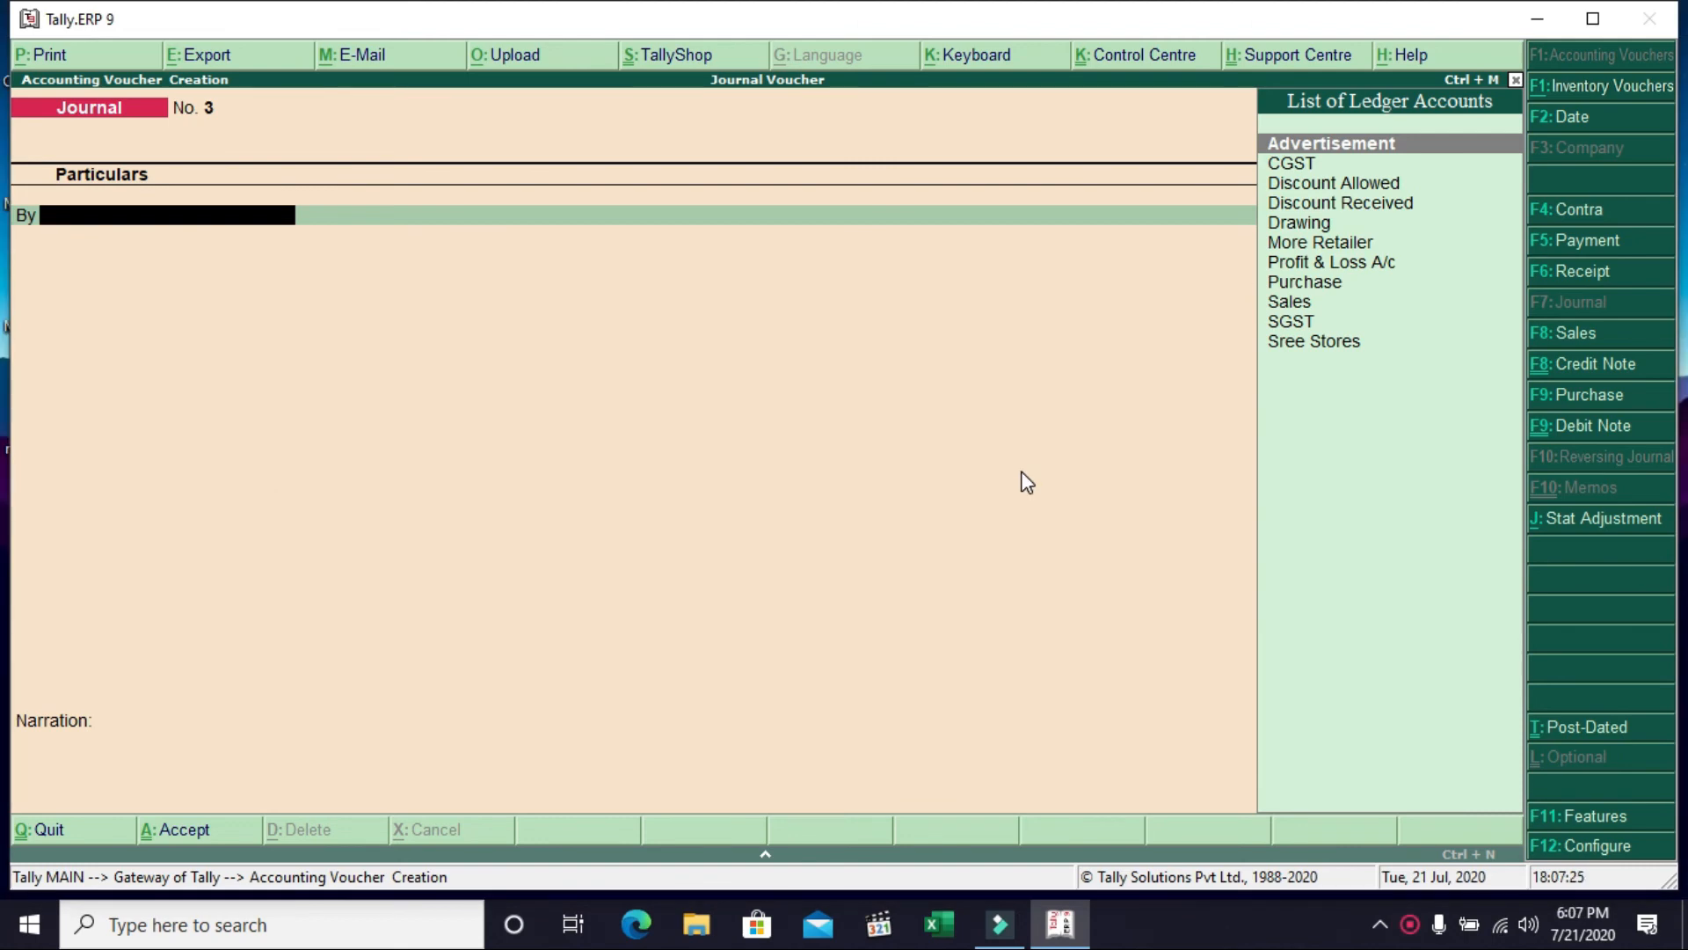
Create a ledger named Abnormal Loss under Indirect Expenses for the new journal voucher's debit line, with ledger type Not Applicable
key(alt+c)
text(Abnormal Loss)
key(Return)
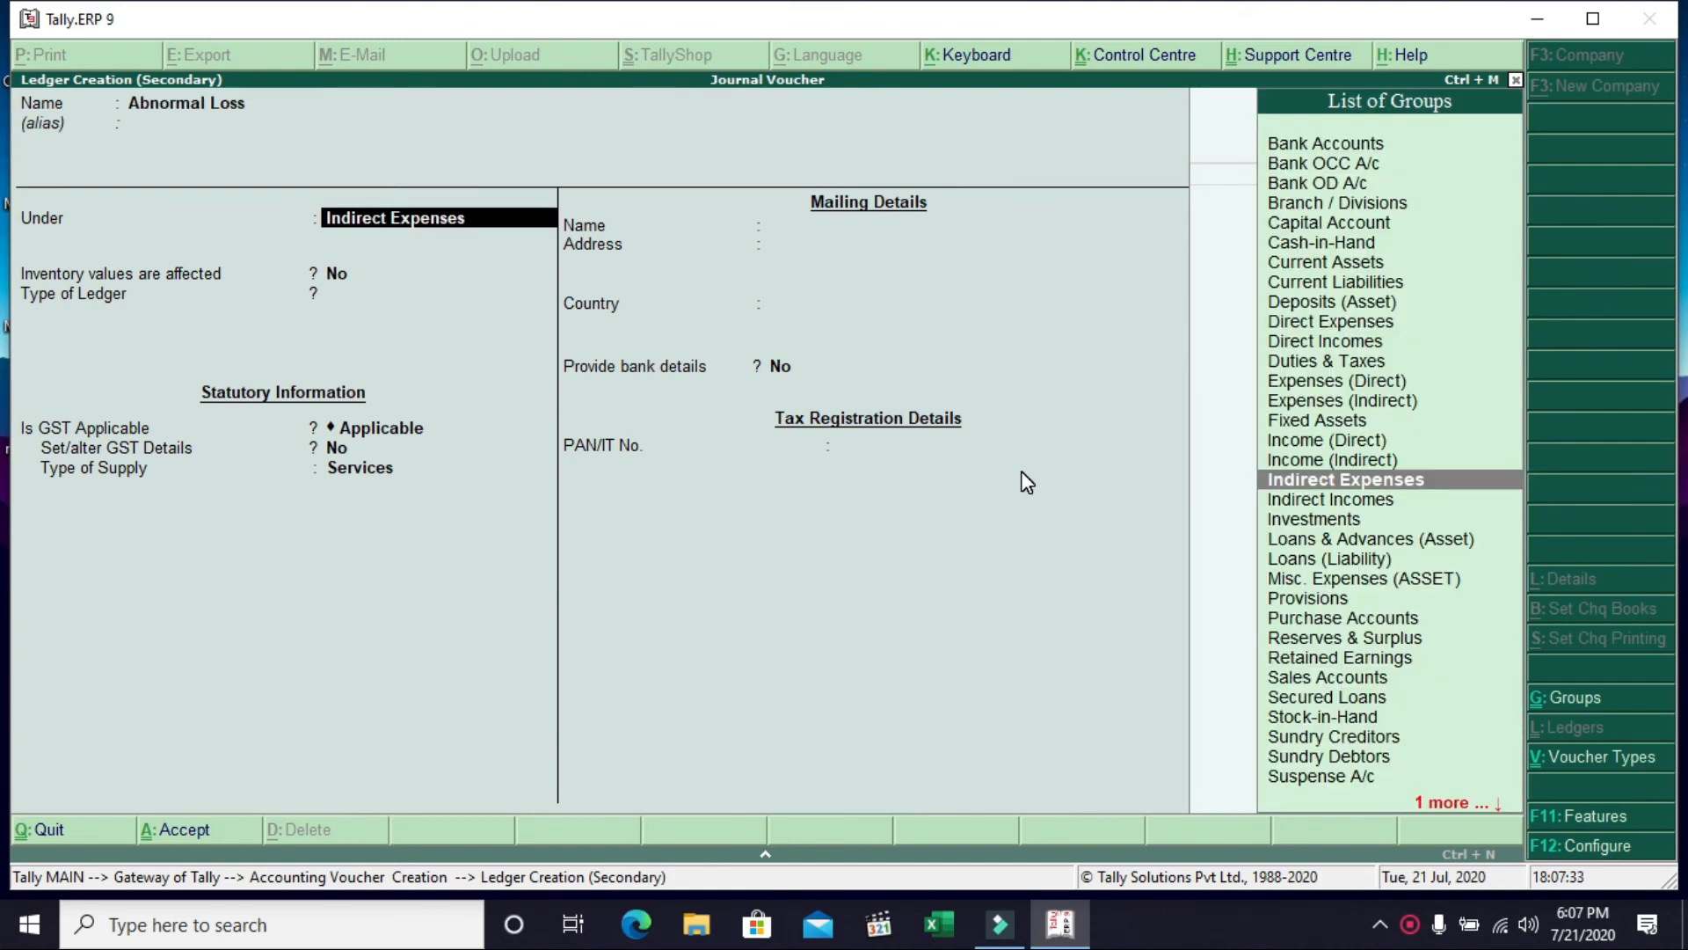
key(Return)
key(Return)
key(Return)
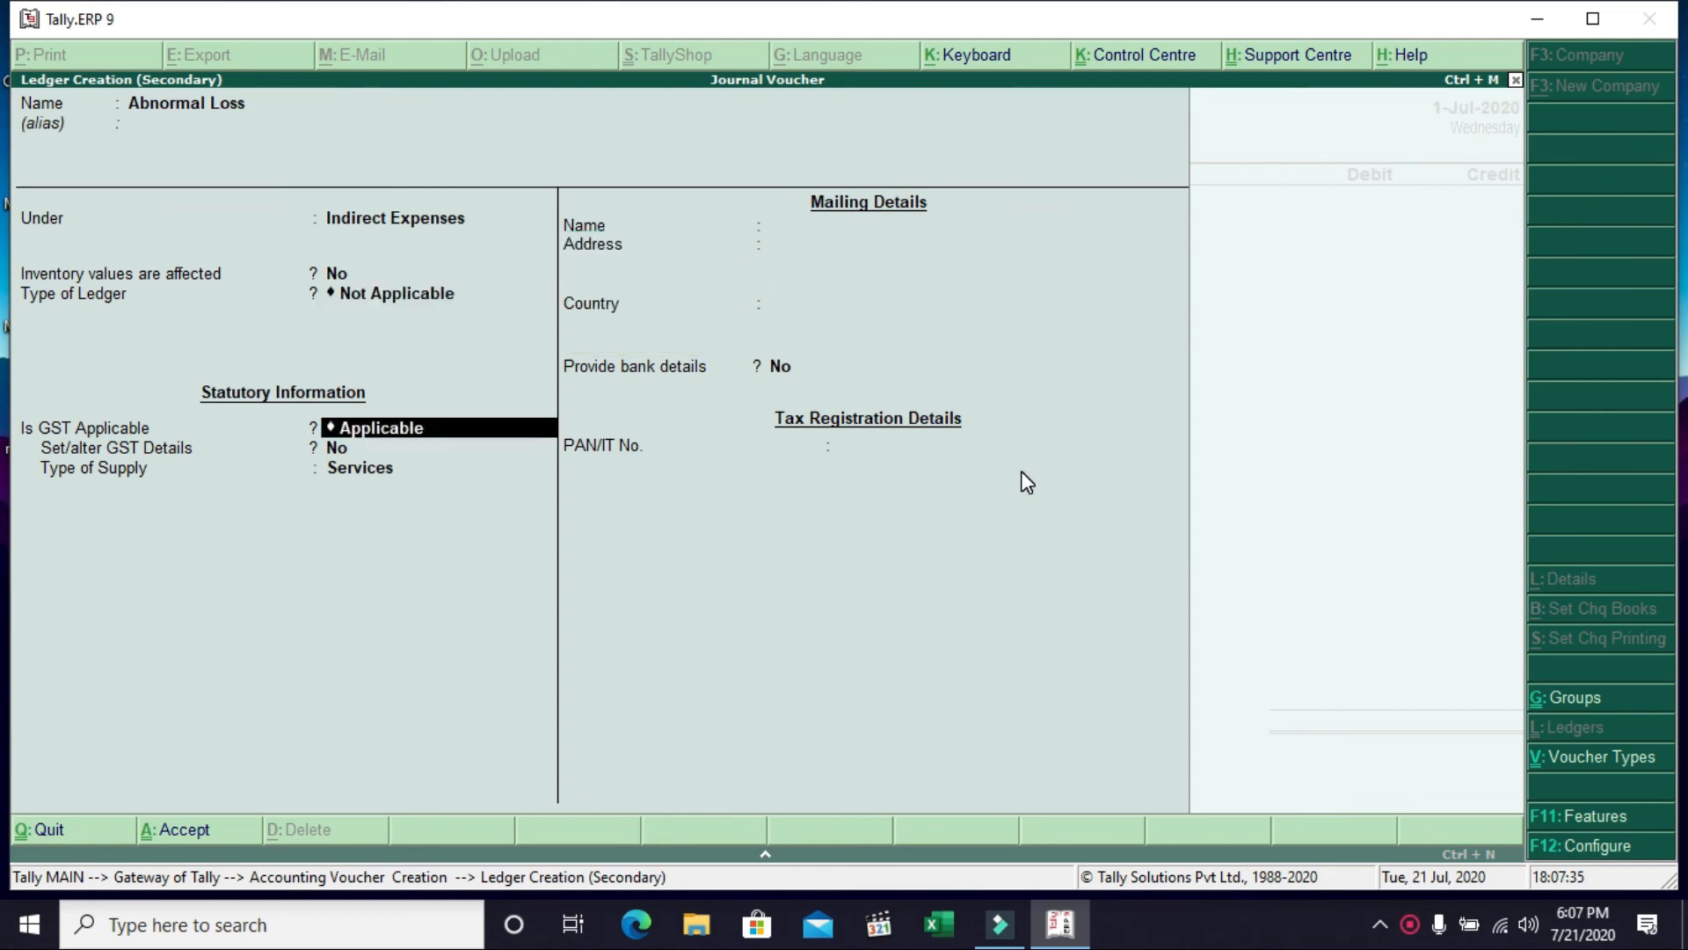
Set GST to Not Applicable for the Abnormal Loss ledger, keep the remaining defaults and save it
text(N)
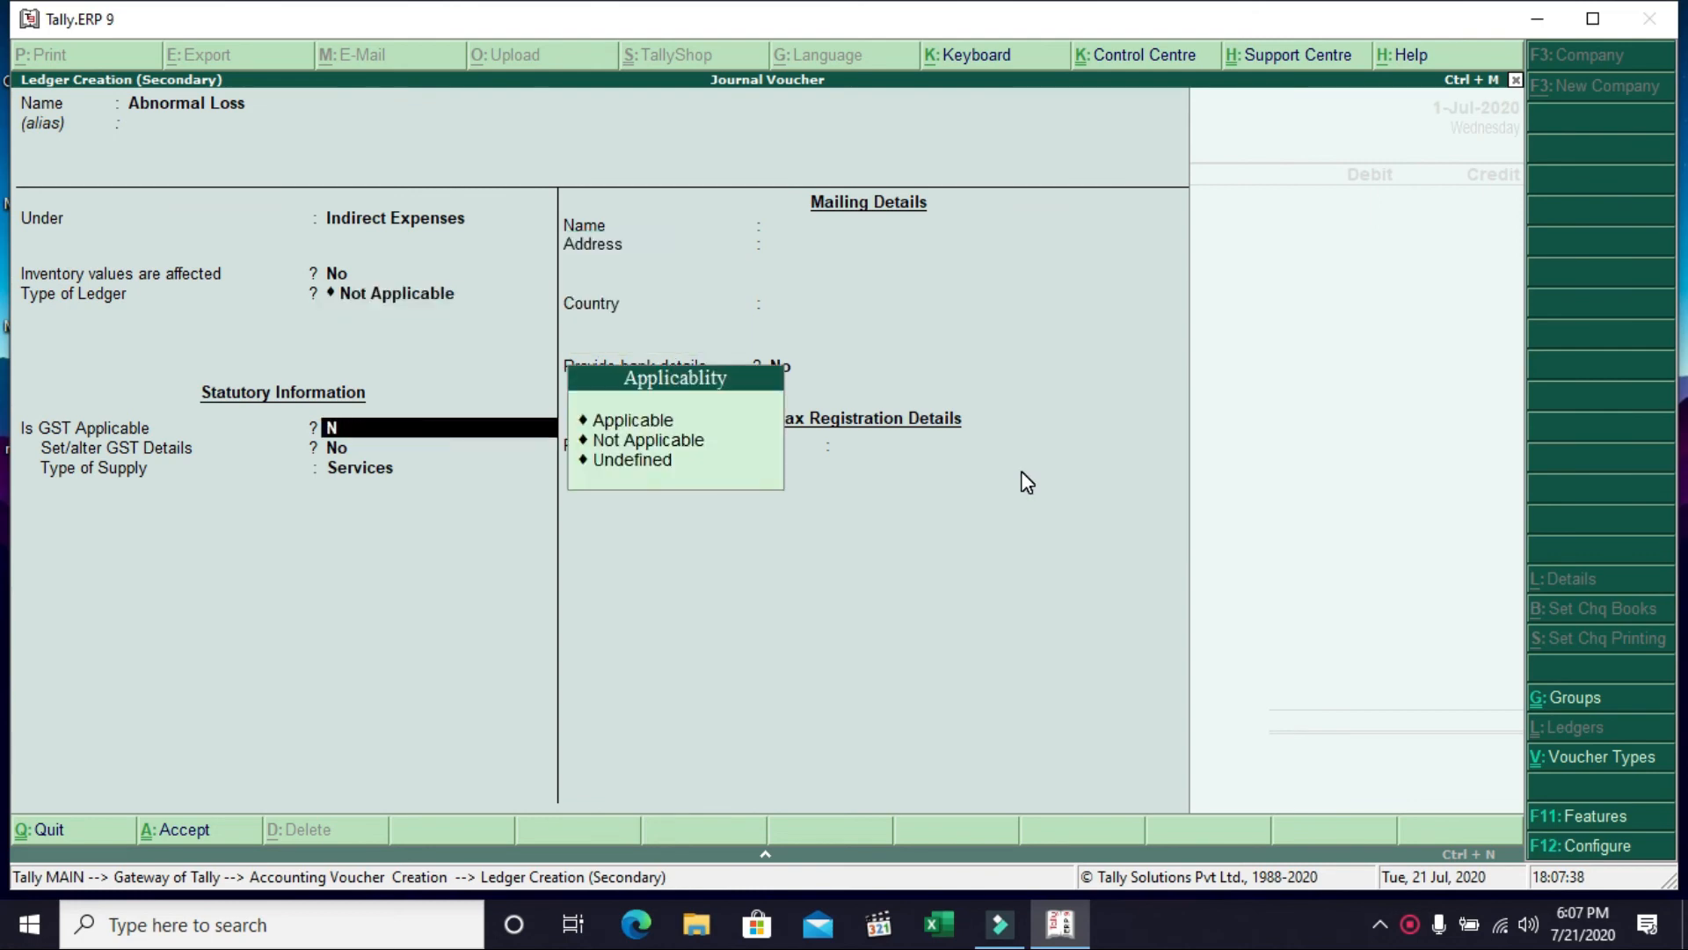
key(Return)
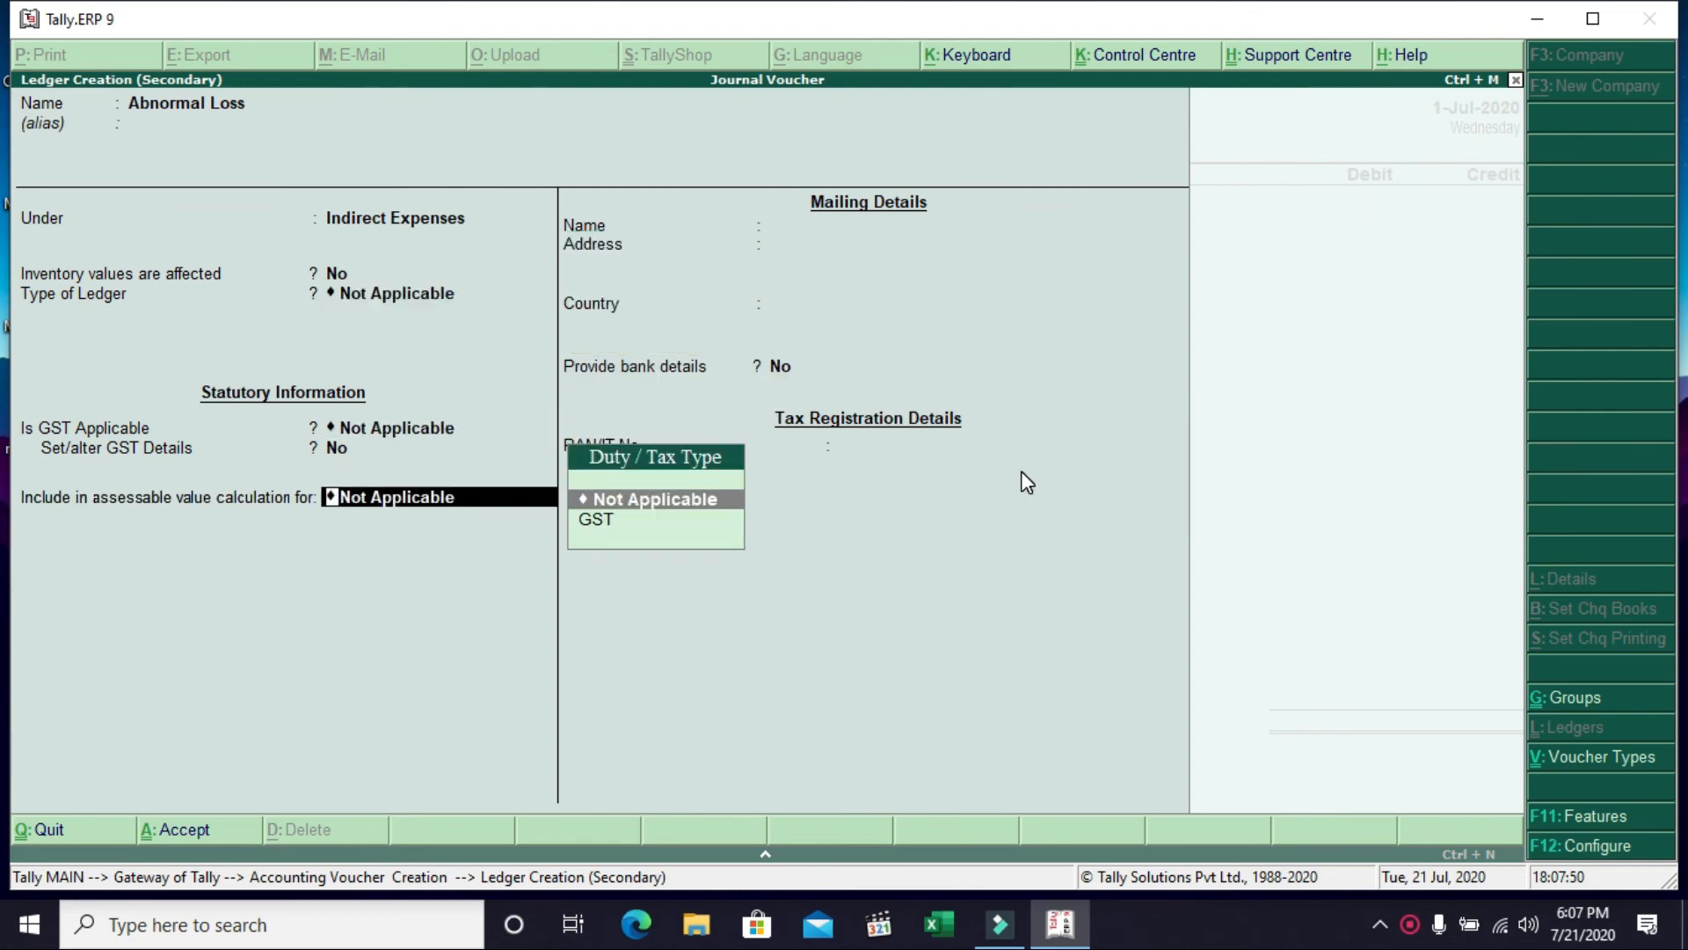
key(Return)
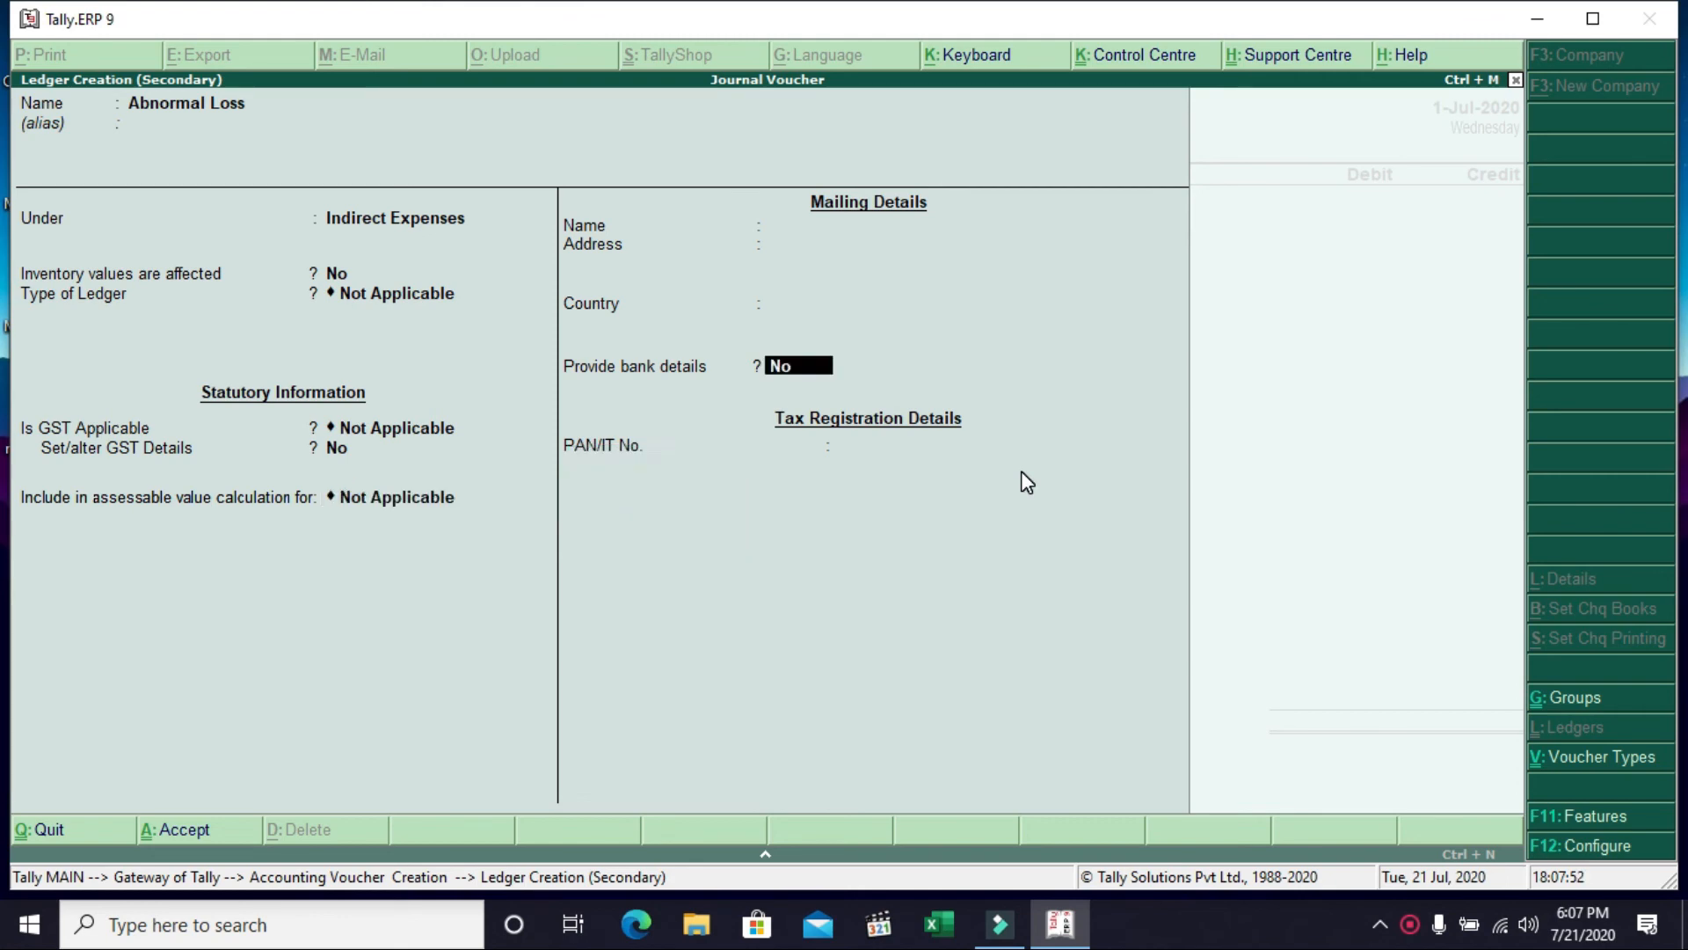
key(Return)
key(Return)
key(Return)
Debit Abnormal Loss with 80 and credit the same amount to the Purchase ledger
text(80)
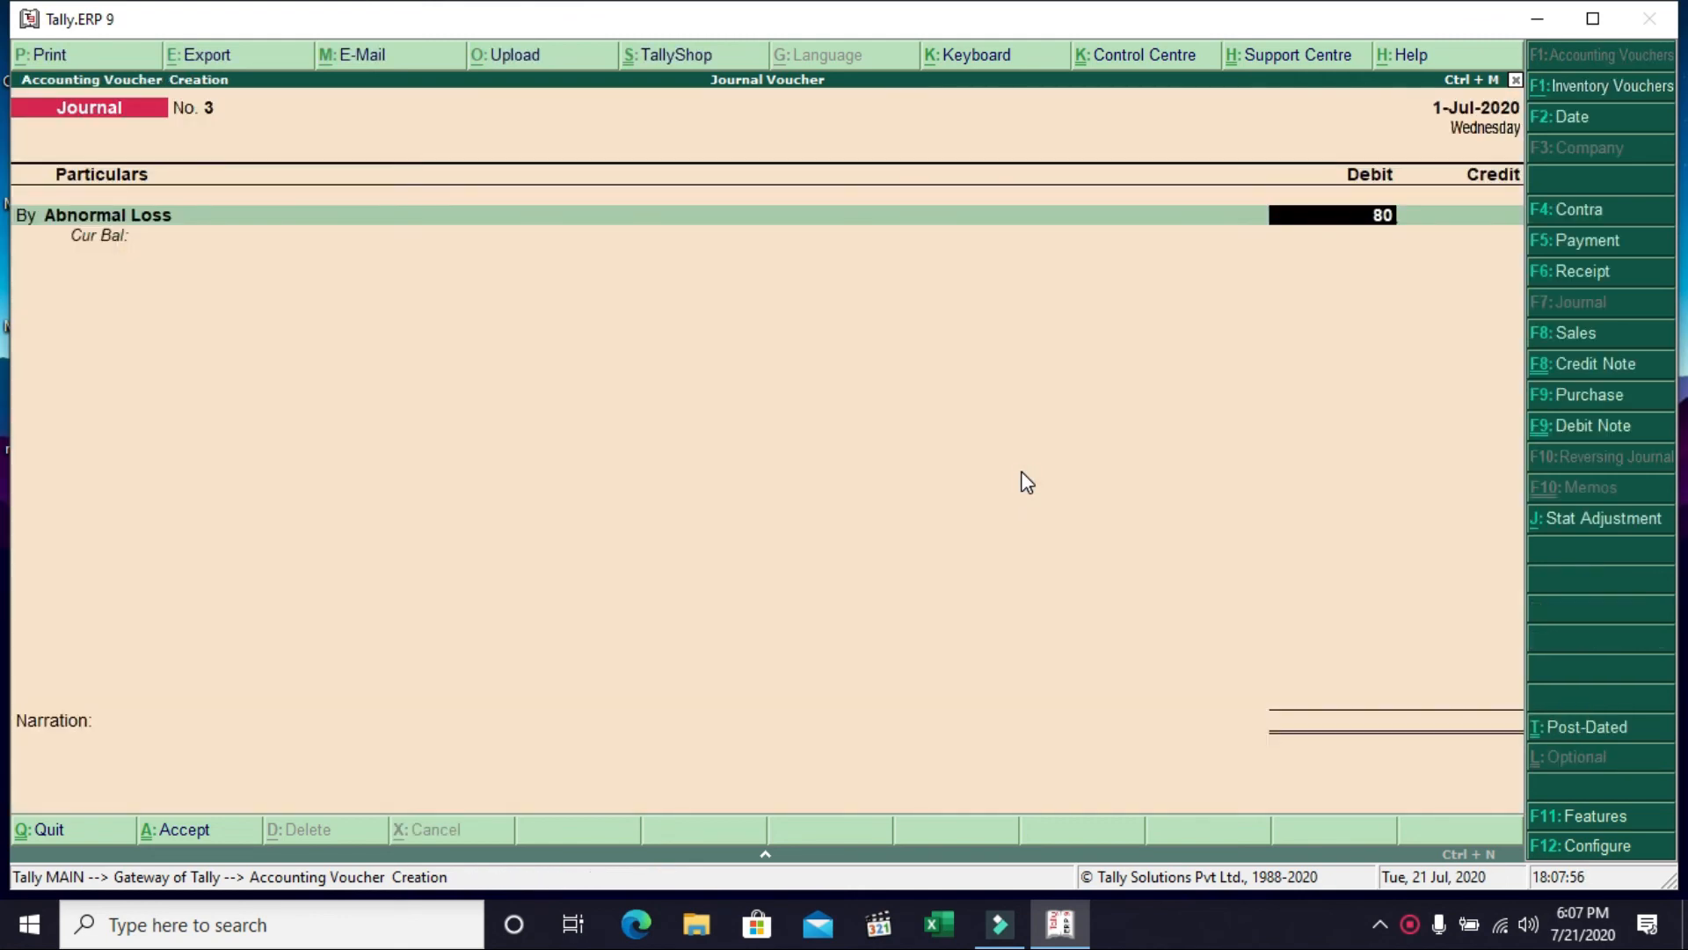
key(Return)
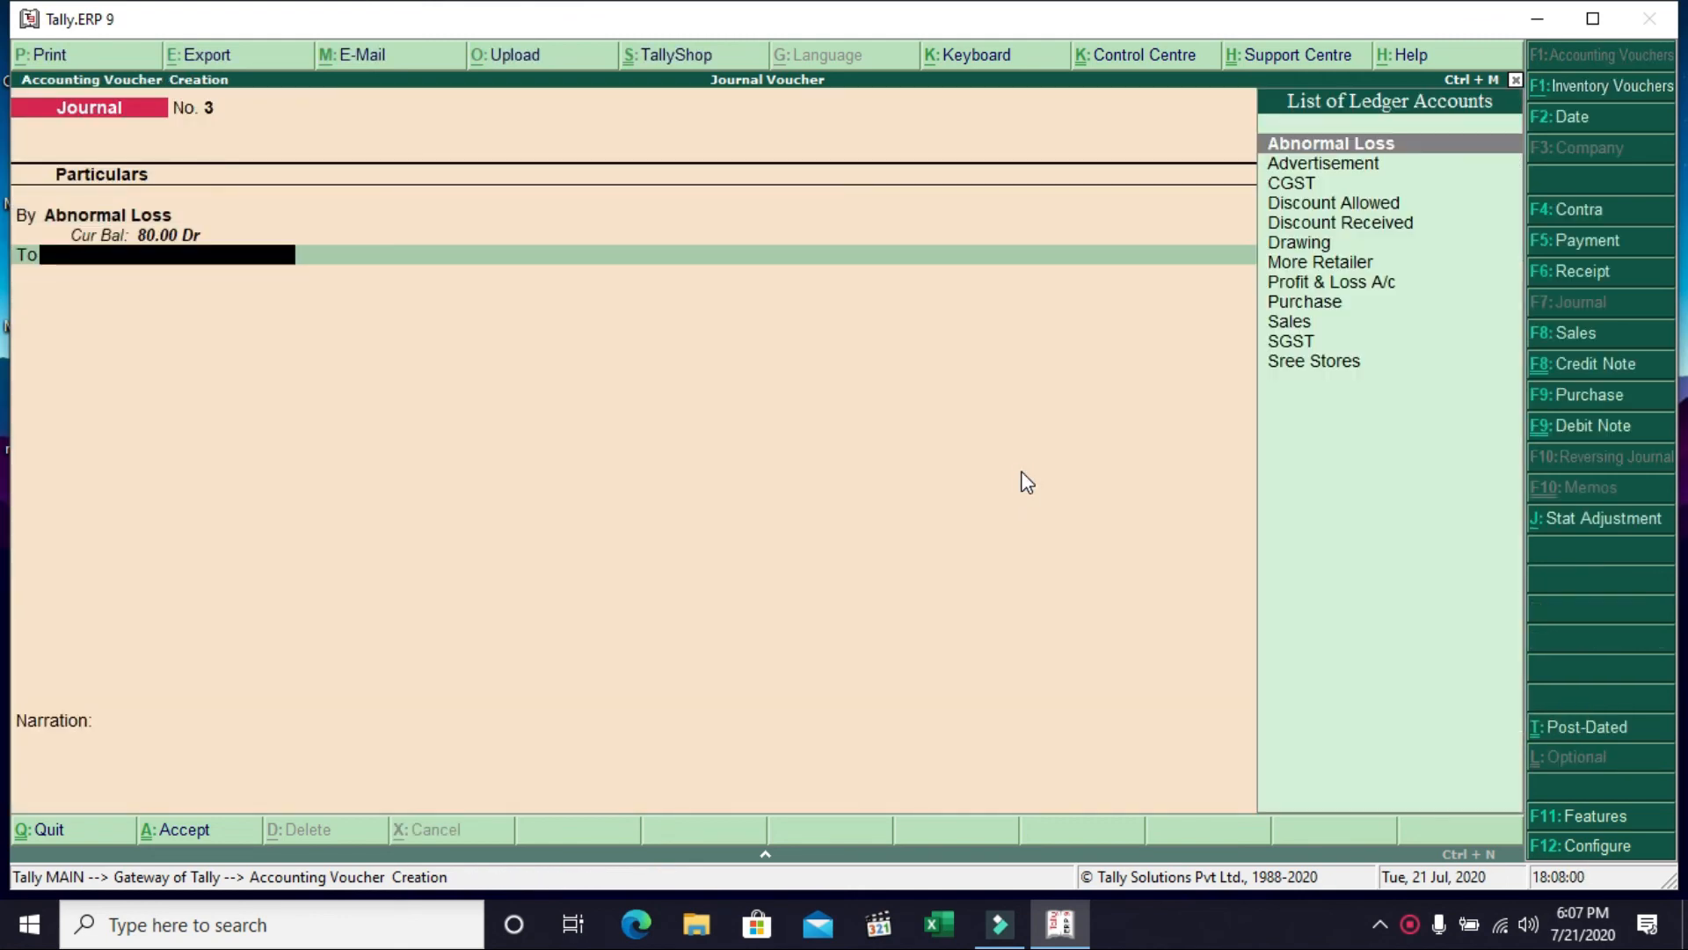
text(pur)
key(Return)
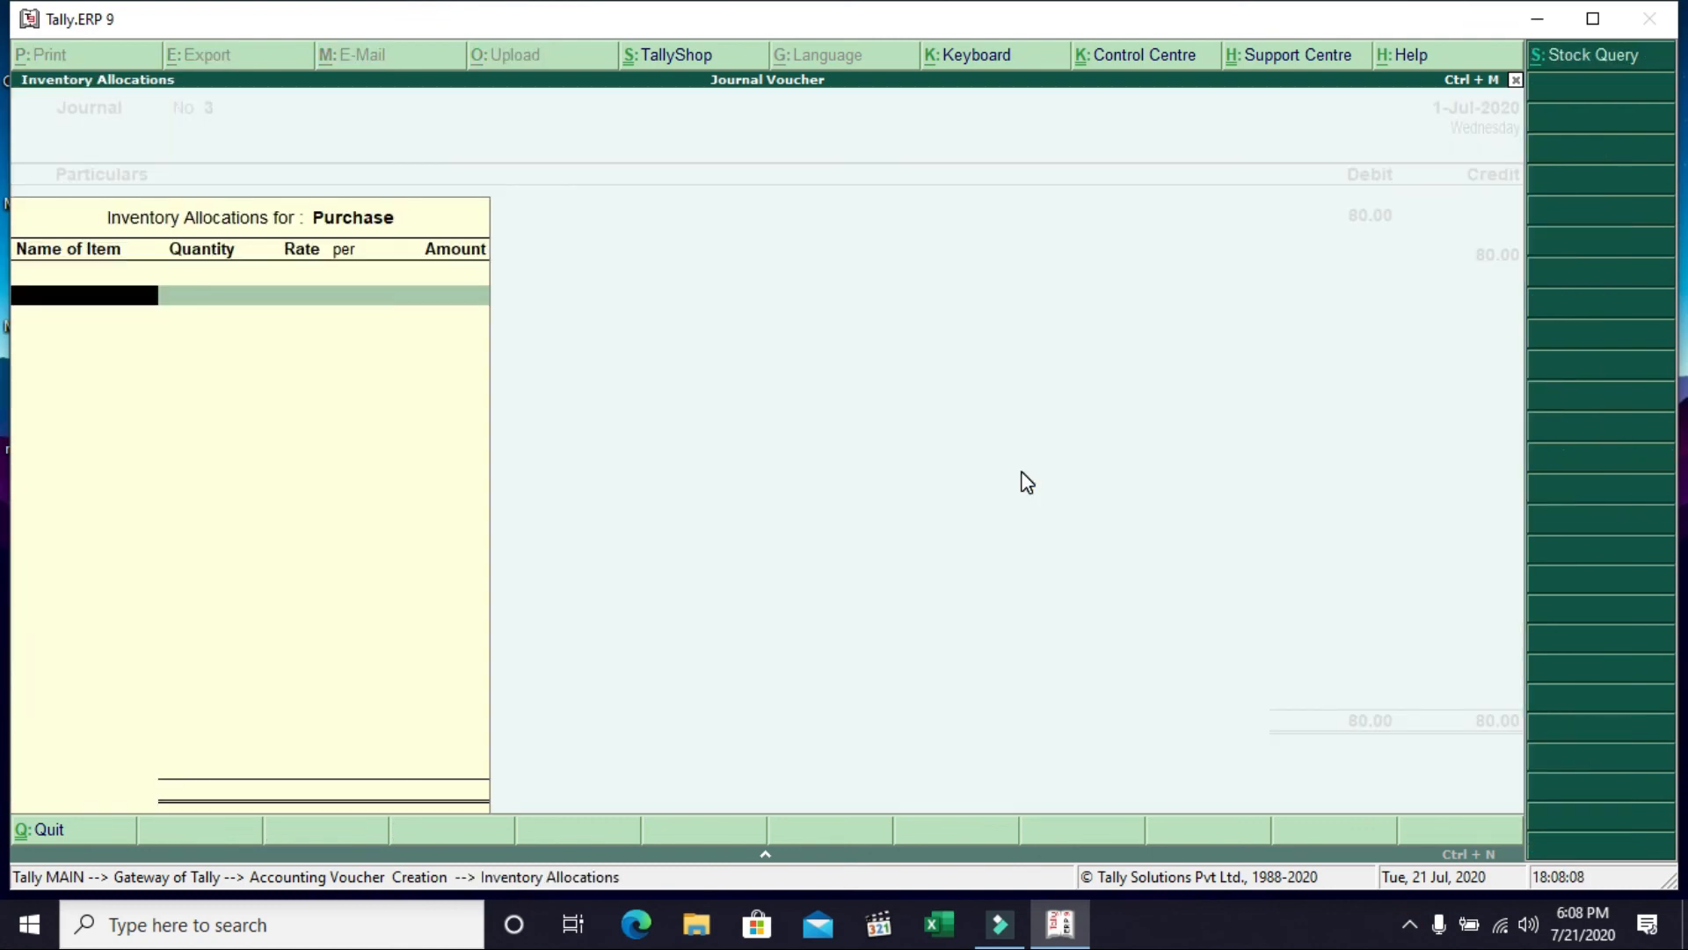
Allocate 1 Pcs of Maggie Hot & Sweet Sause 500G at 80.00 to the Purchase credit
key(Down)
key(Down)
key(Down)
key(Down)
key(Down)
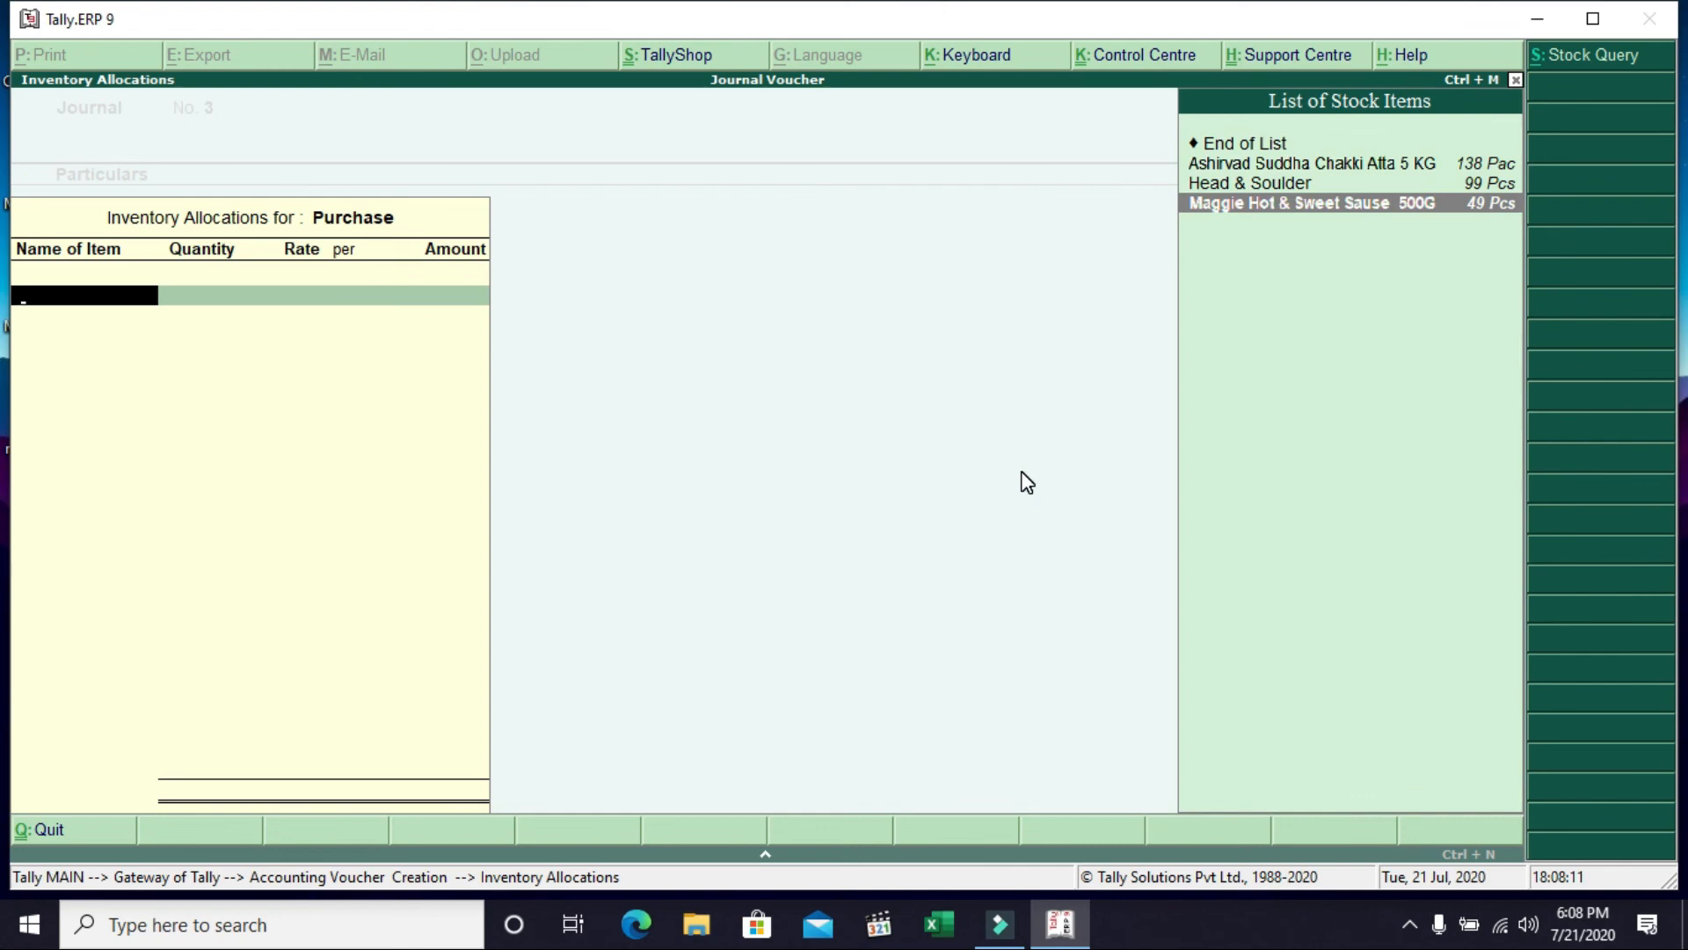
key(Return)
text(1)
key(Return)
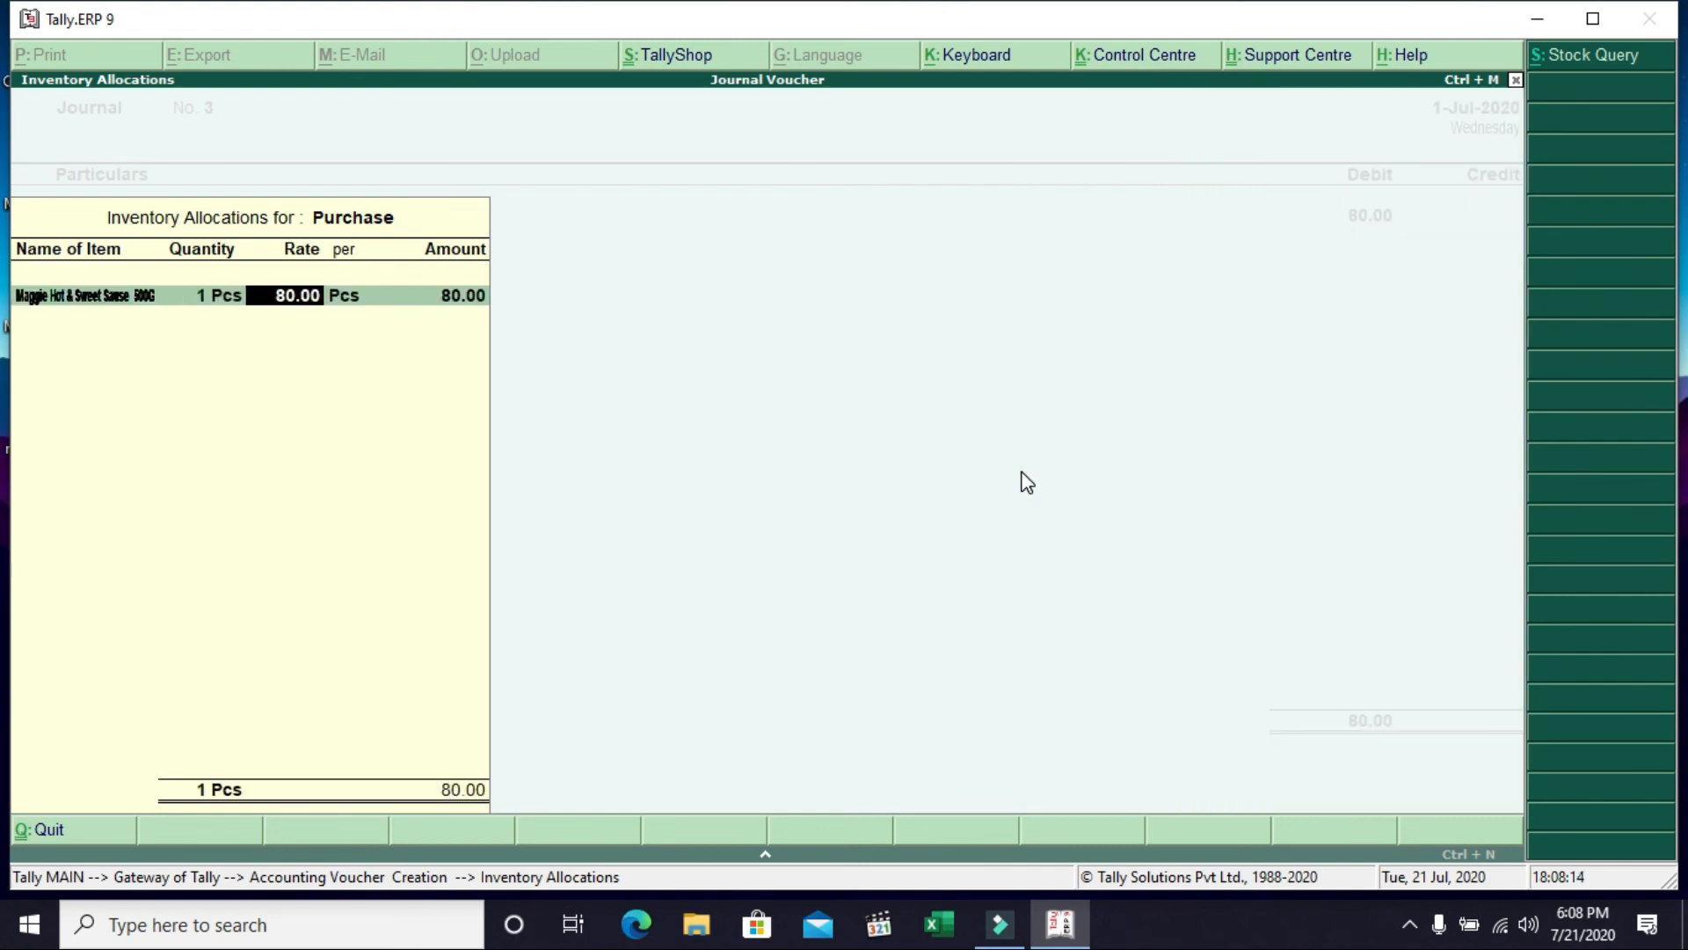
key(Return)
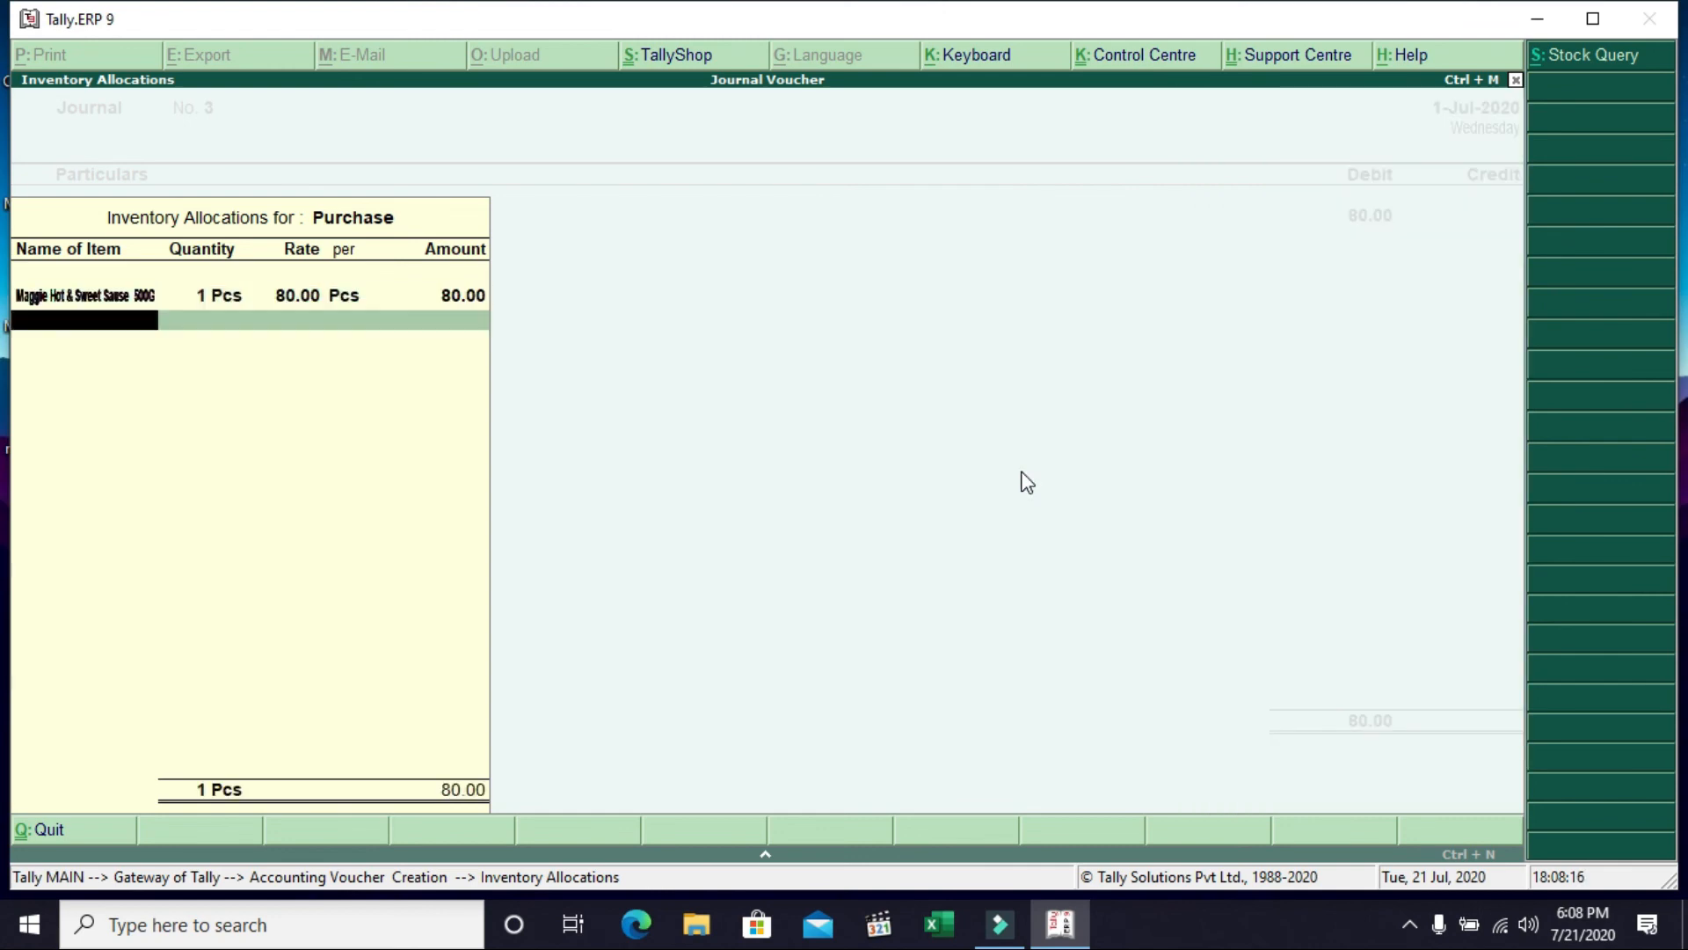
key(Return)
key(Return)
Enter a voucher narration beginning "Being Maggie Hot & sweet sause 1pc"
text(Being Maggie Hot & sweet sause 1pc De)
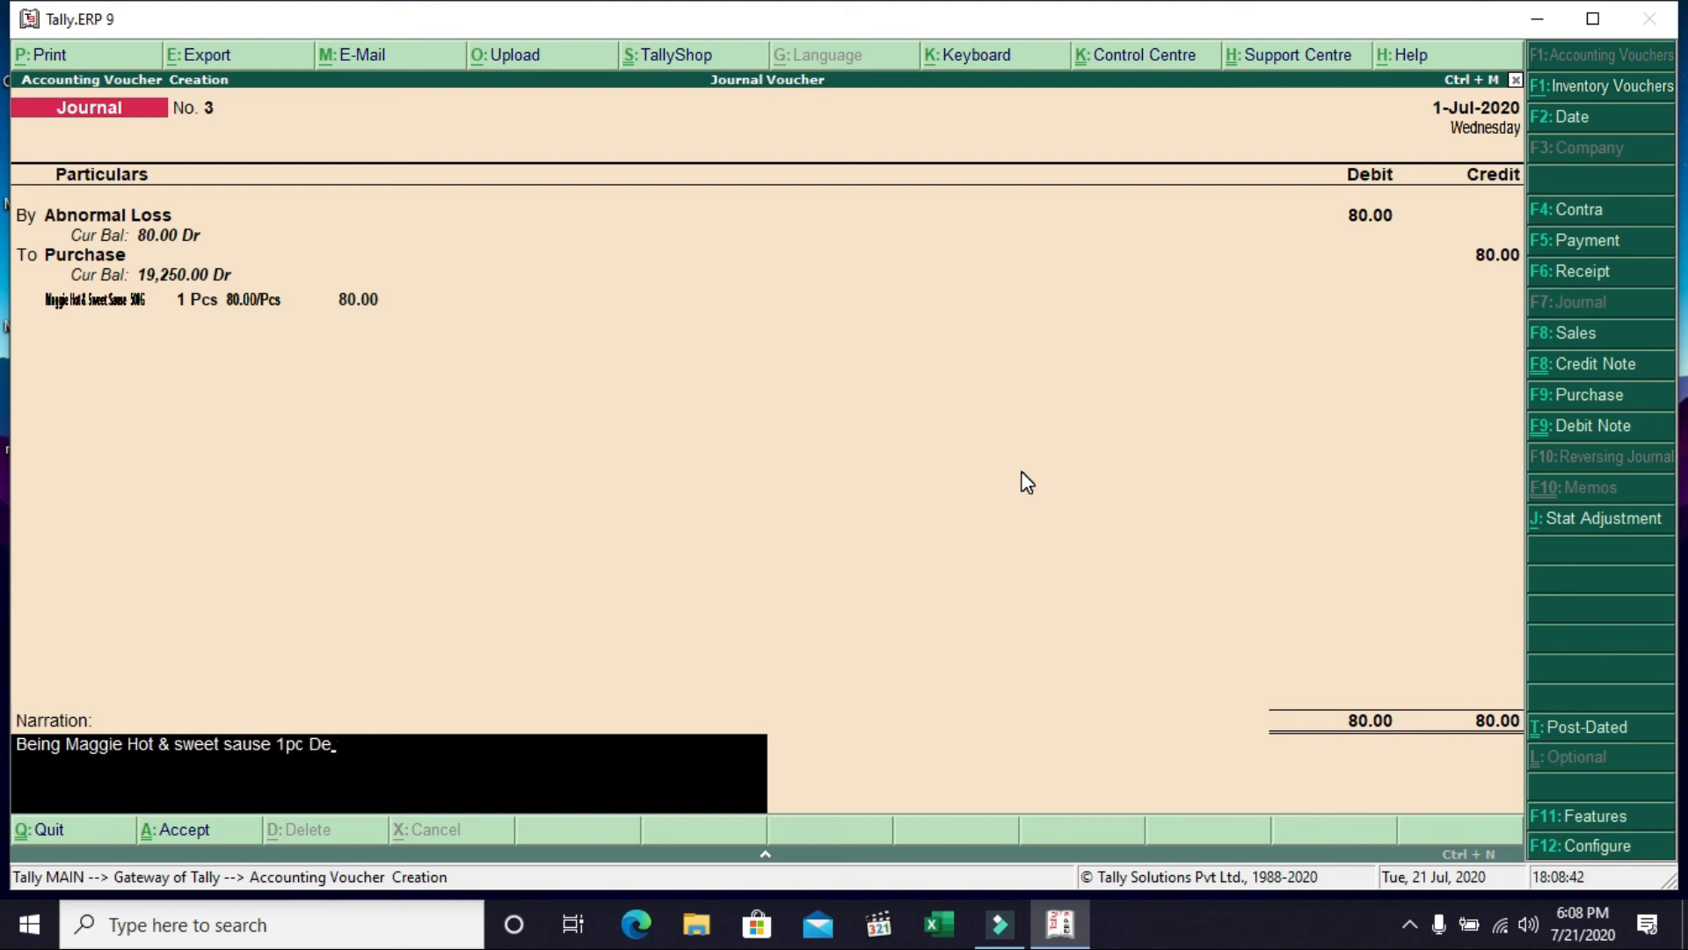